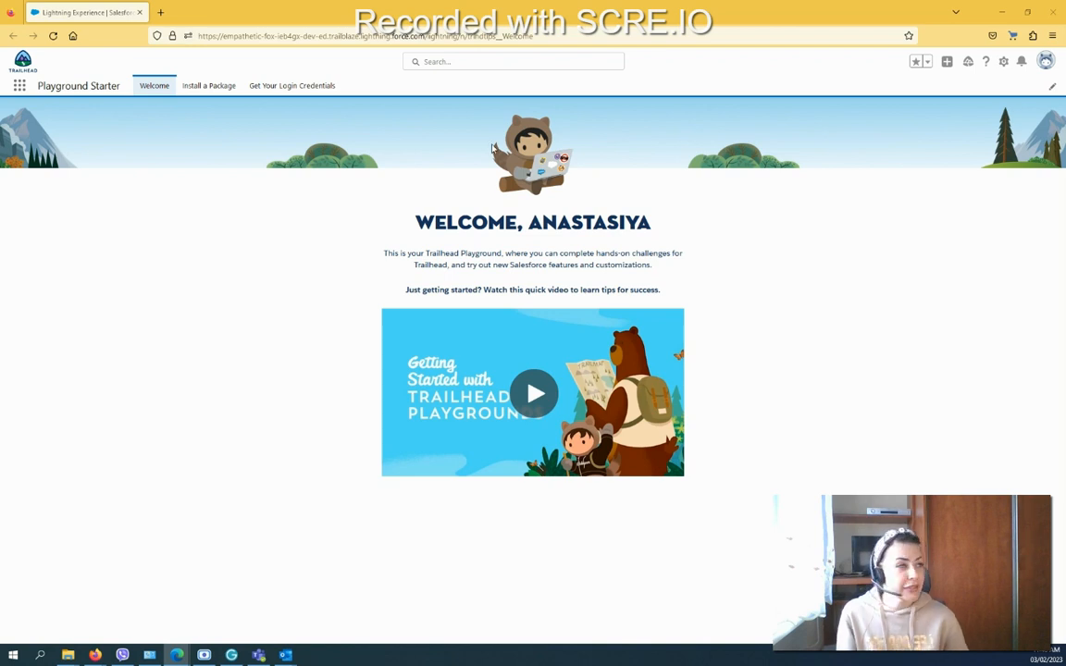
Step: Open Setup in a new tab and go to Users > Roles using Quick Find 'Roles'
left_click(1004, 64)
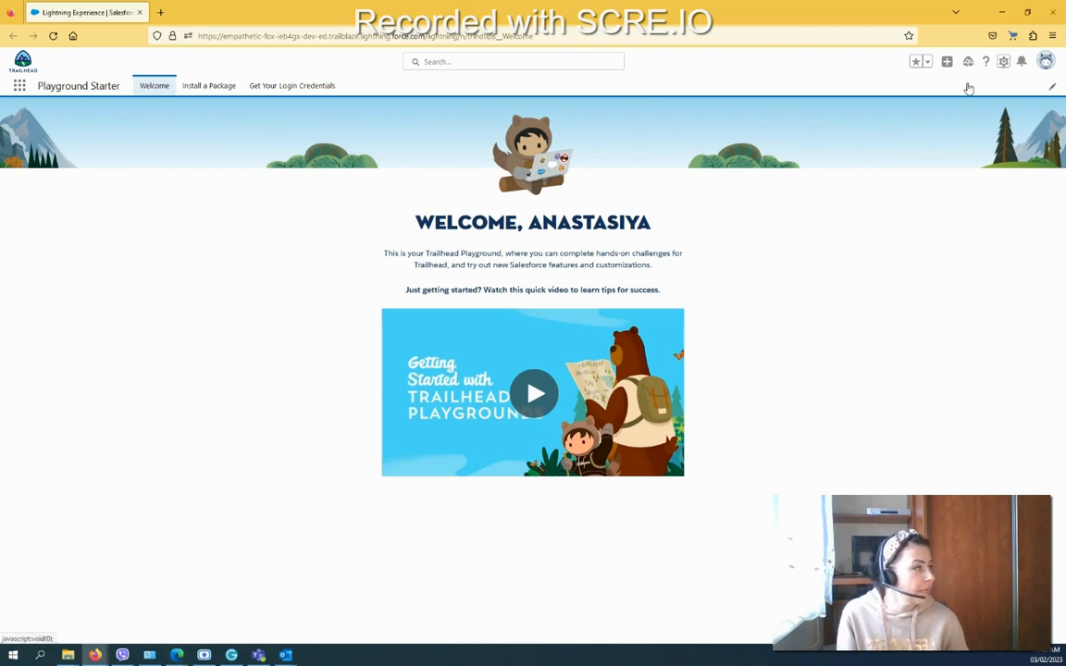
left_click(950, 101)
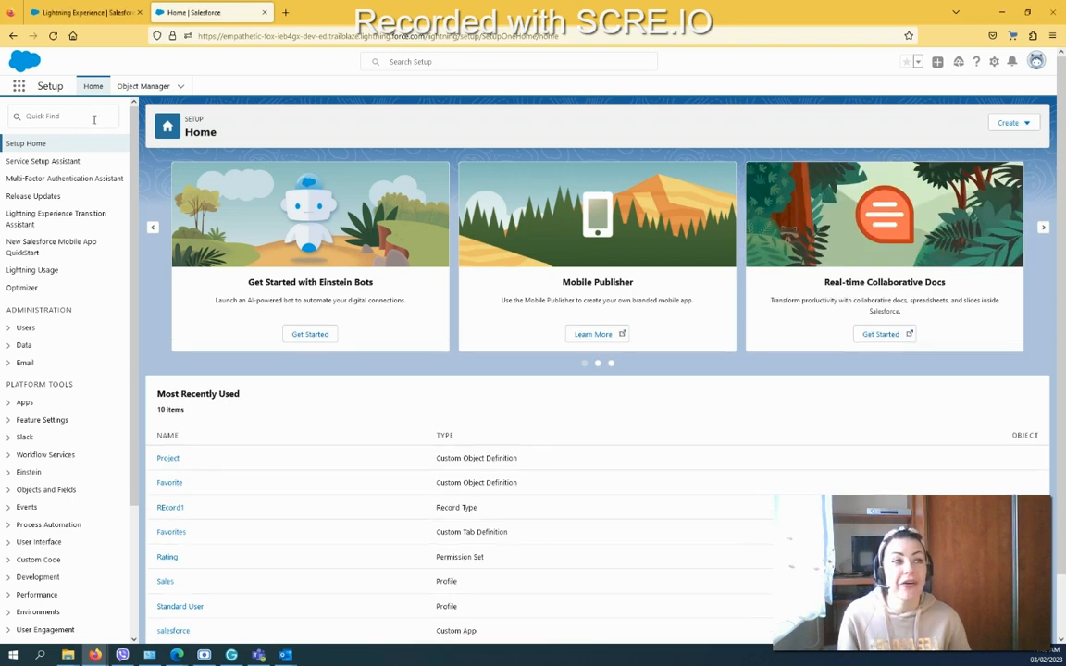
left_click(90, 118)
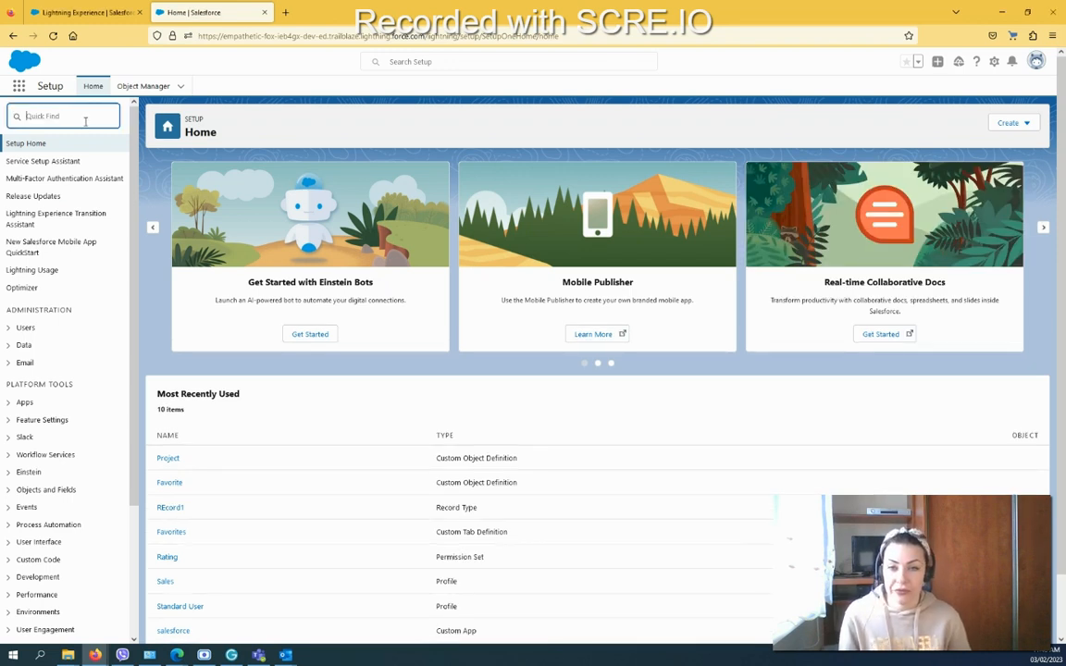
type("Roles")
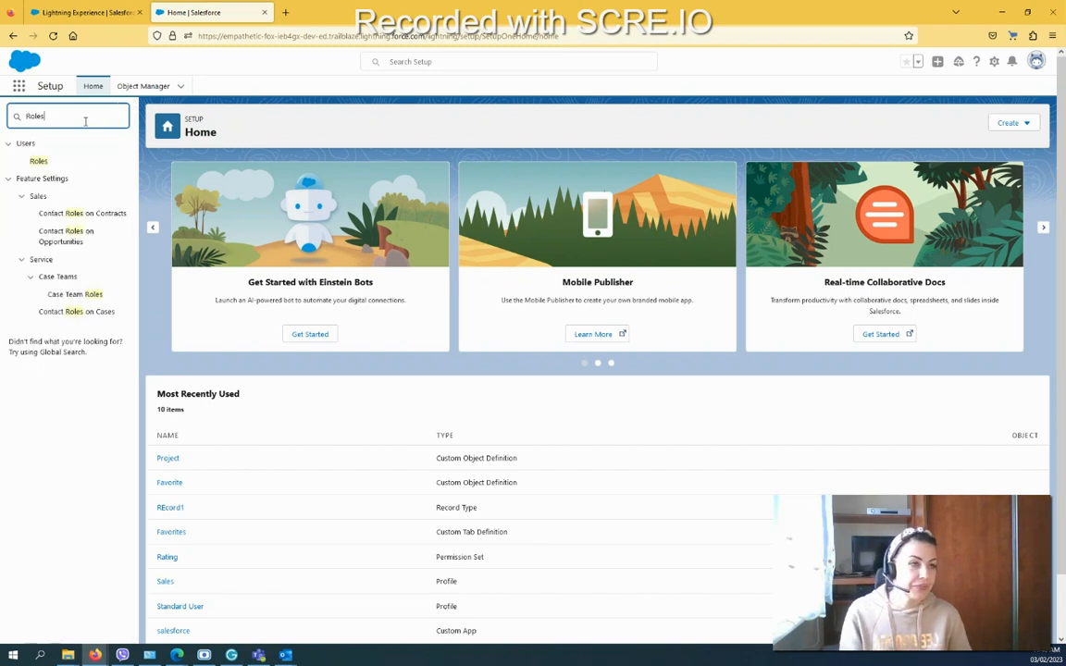
left_click(41, 163)
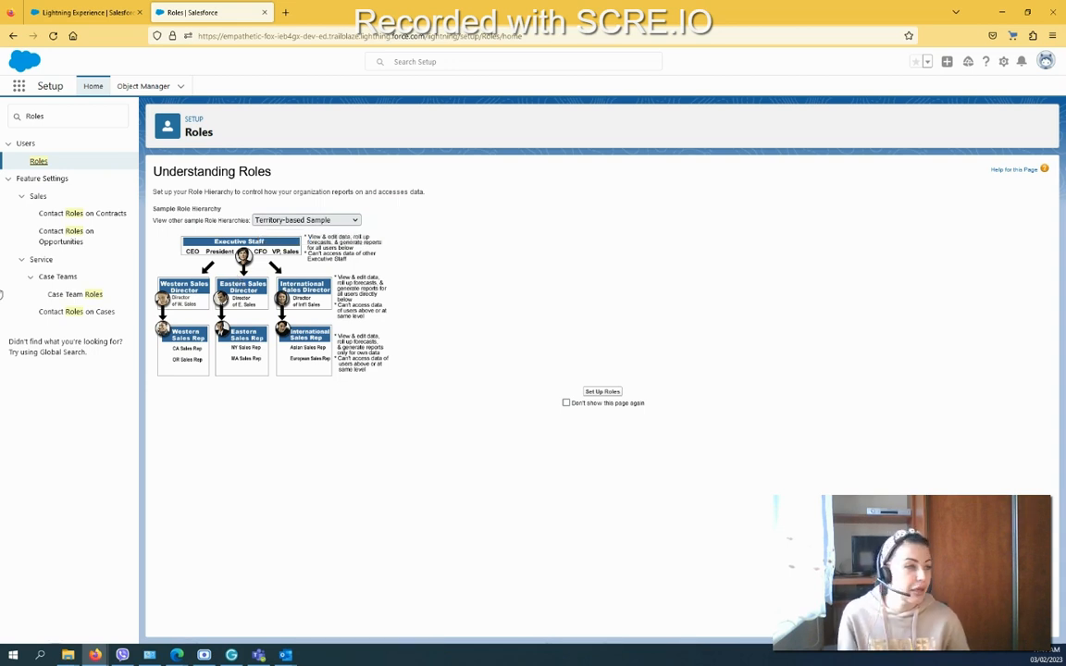
Step: Start setting up the role hierarchy and view it as a sorted list, then as an indented list
left_click(613, 392)
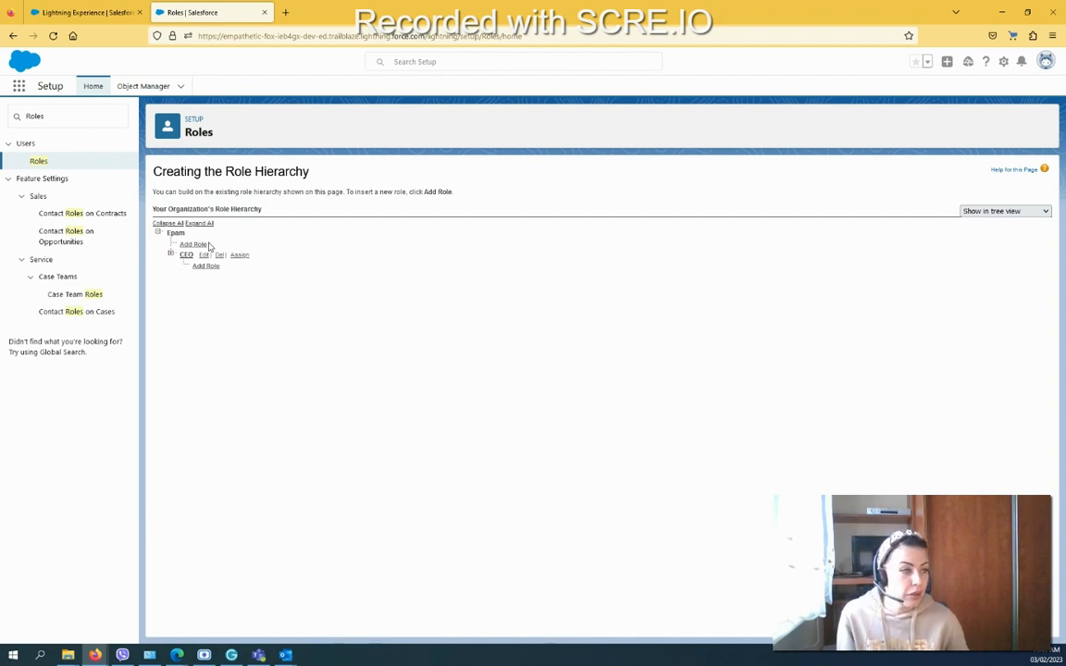
left_click(1040, 213)
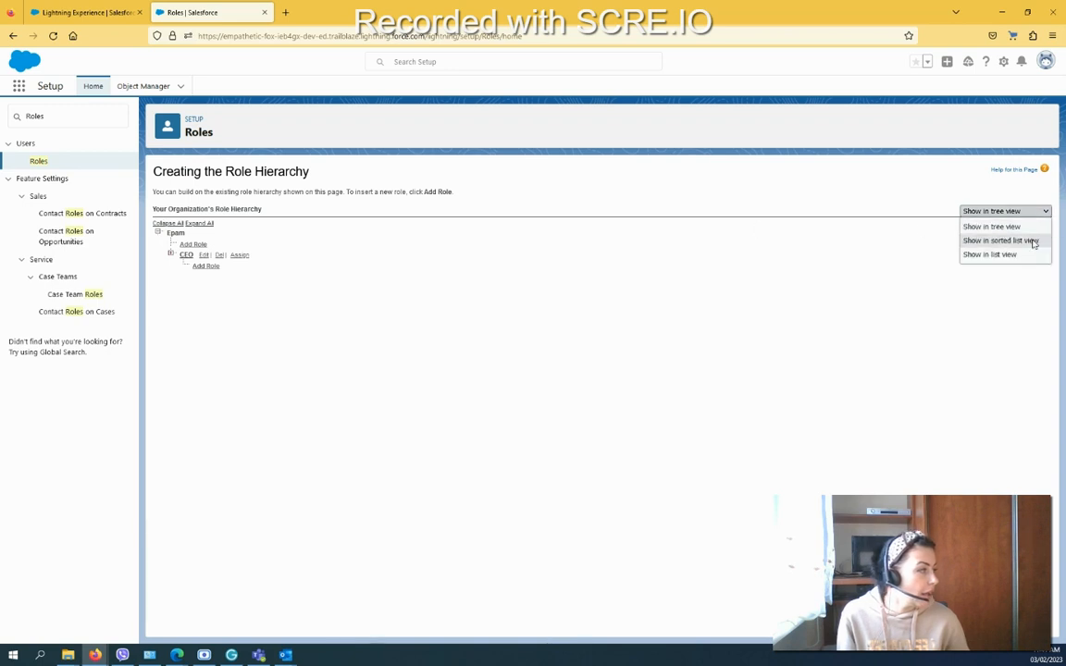
left_click(1033, 242)
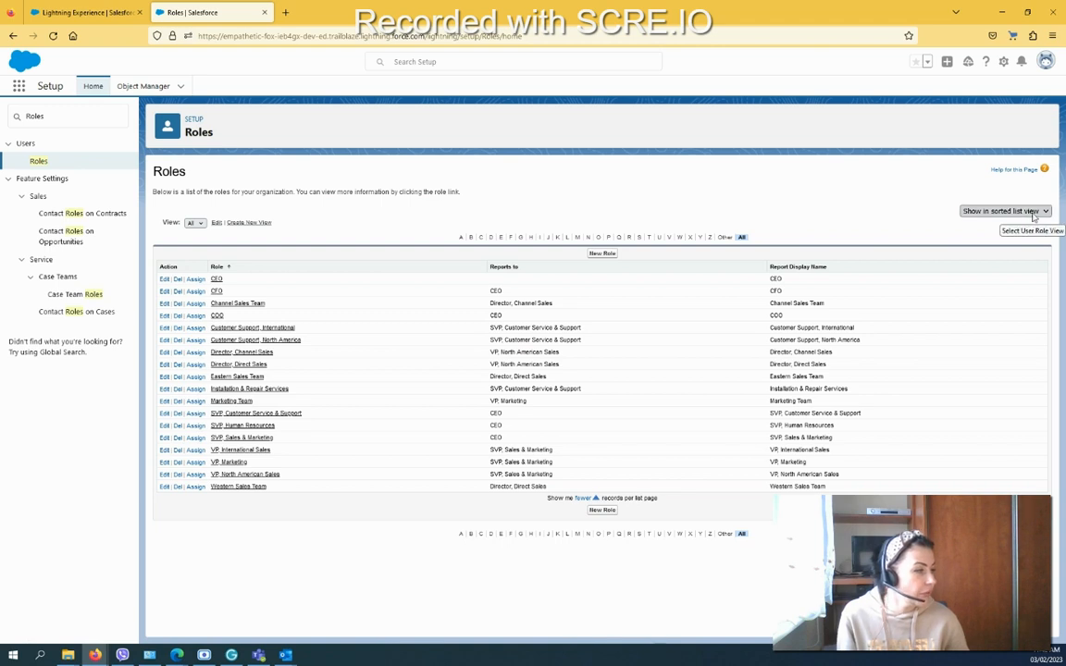
left_click(1033, 215)
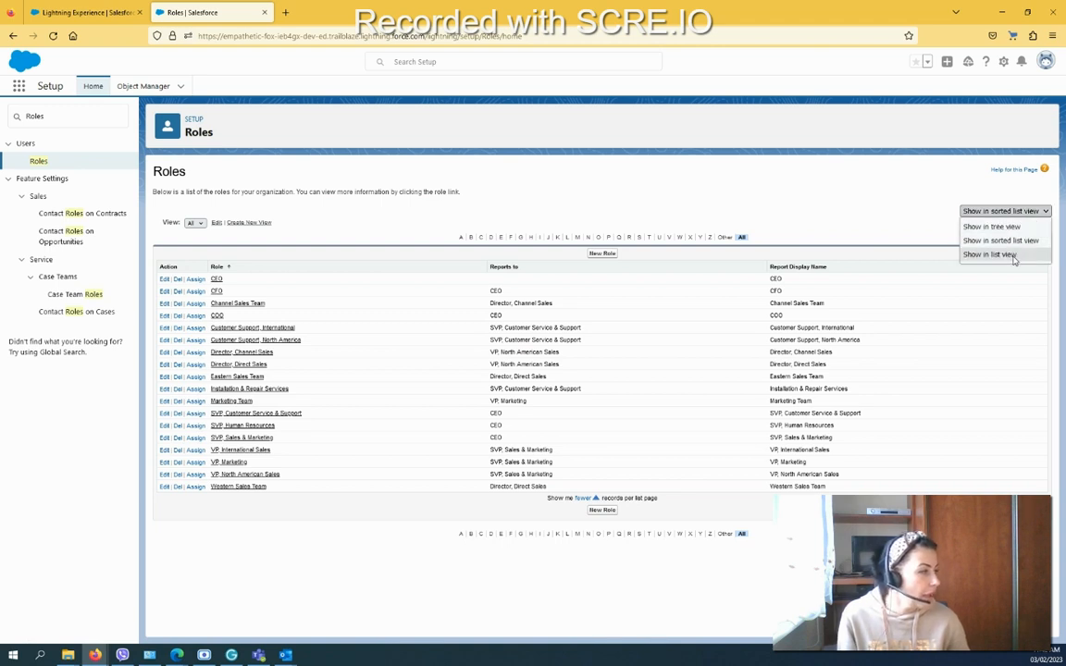
left_click(1018, 252)
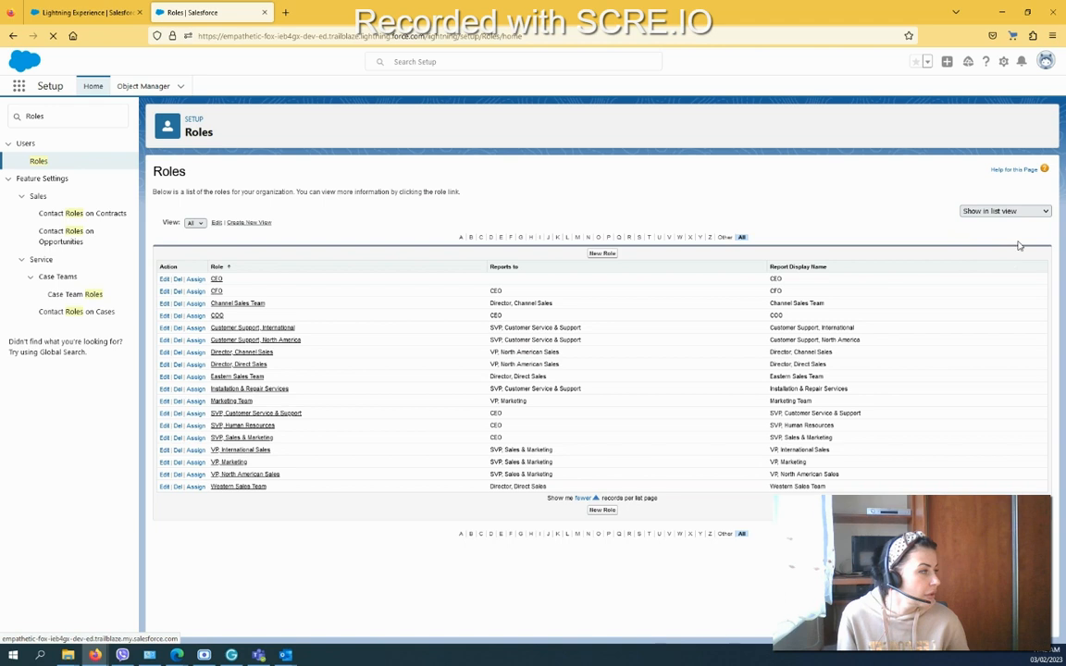
left_click(1034, 216)
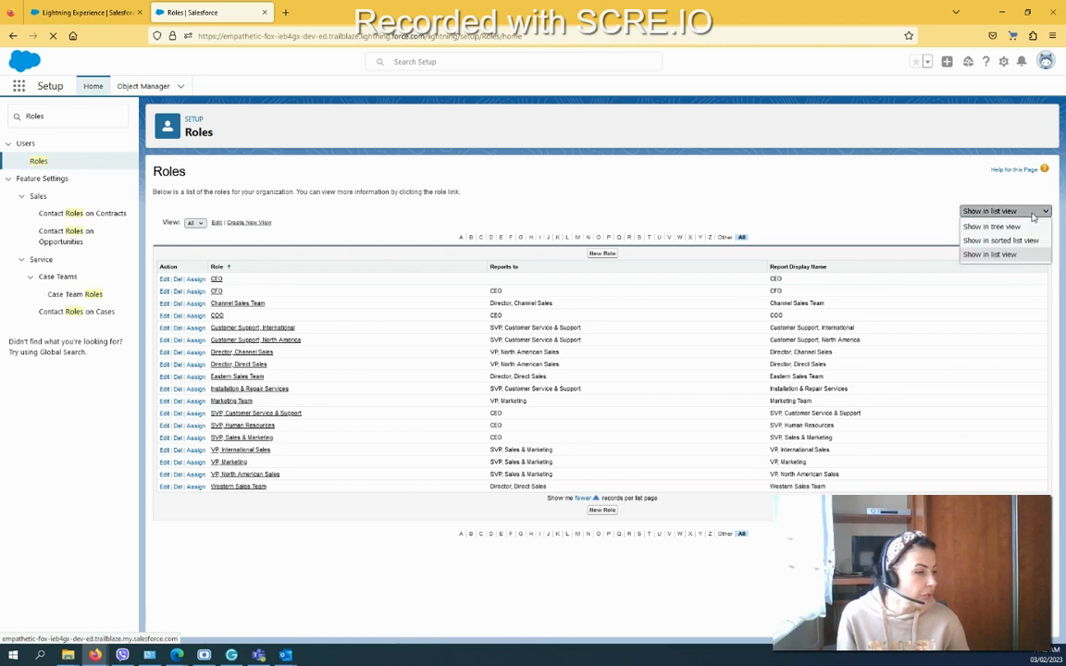
left_click(1034, 226)
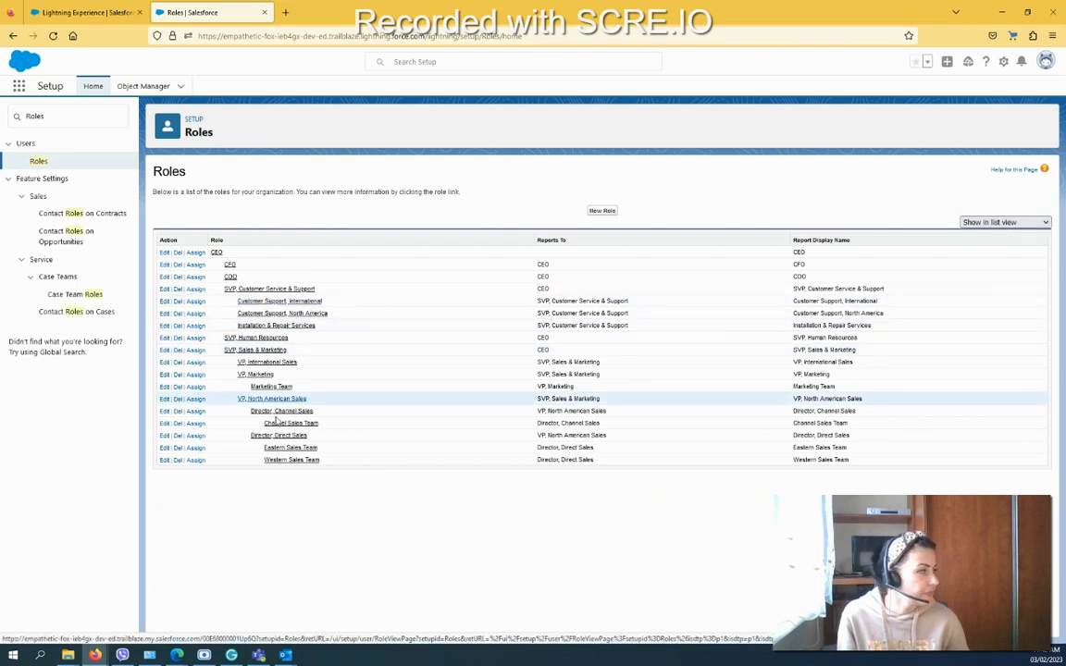
left_click(1003, 223)
Step: Show the tree view and expand CEO, SVP Customer Service & Support, and both Customer Support branches
left_click(992, 238)
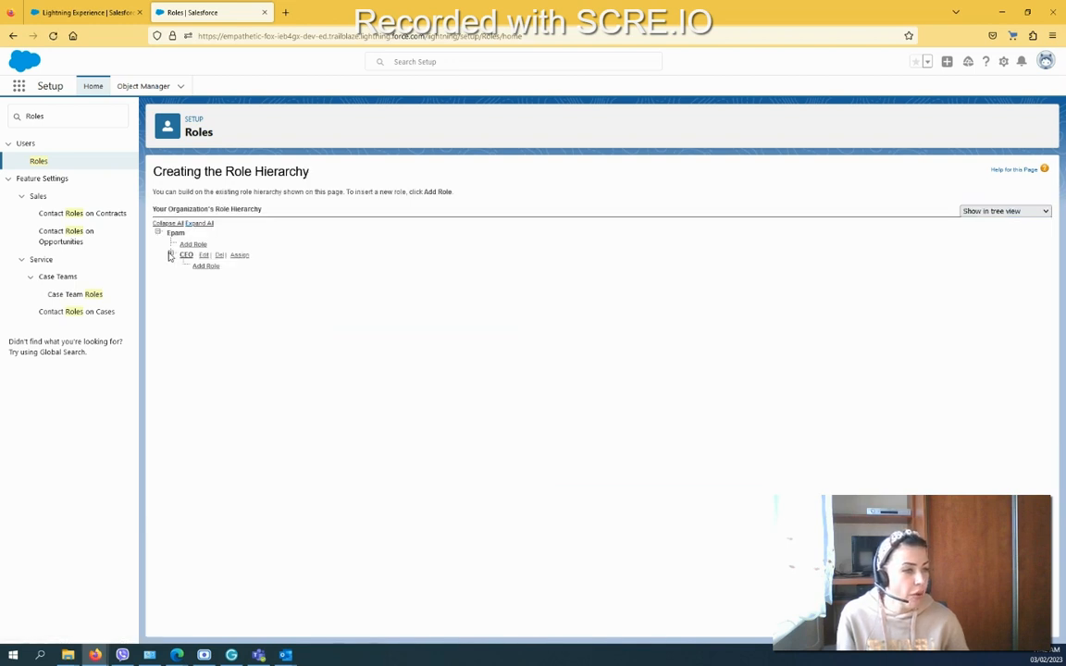
left_click(171, 254)
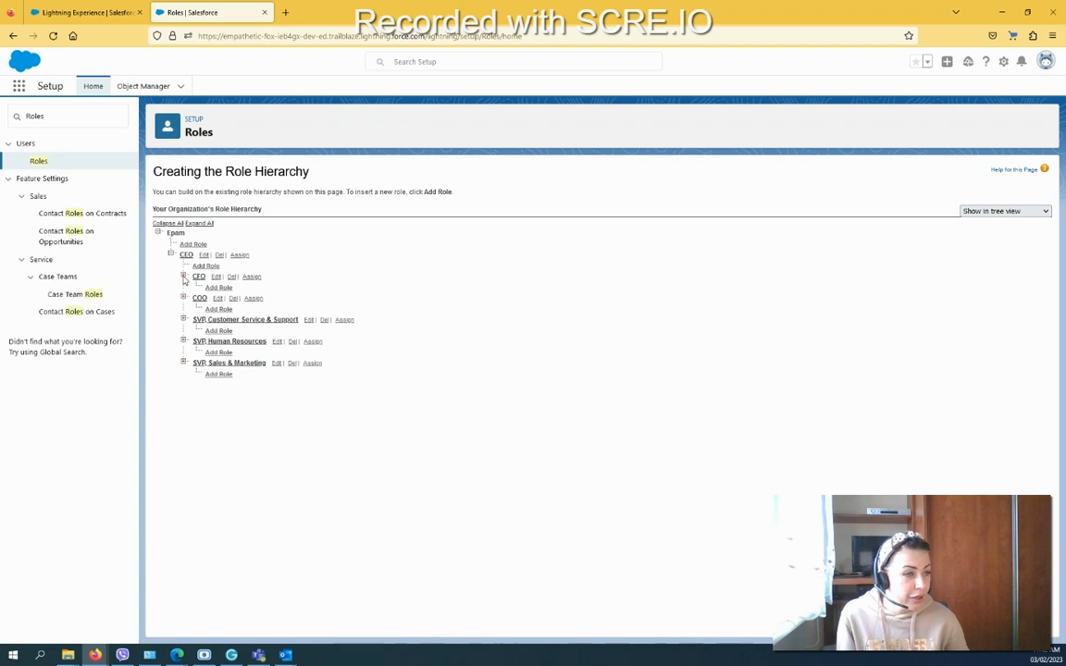
left_click(184, 297)
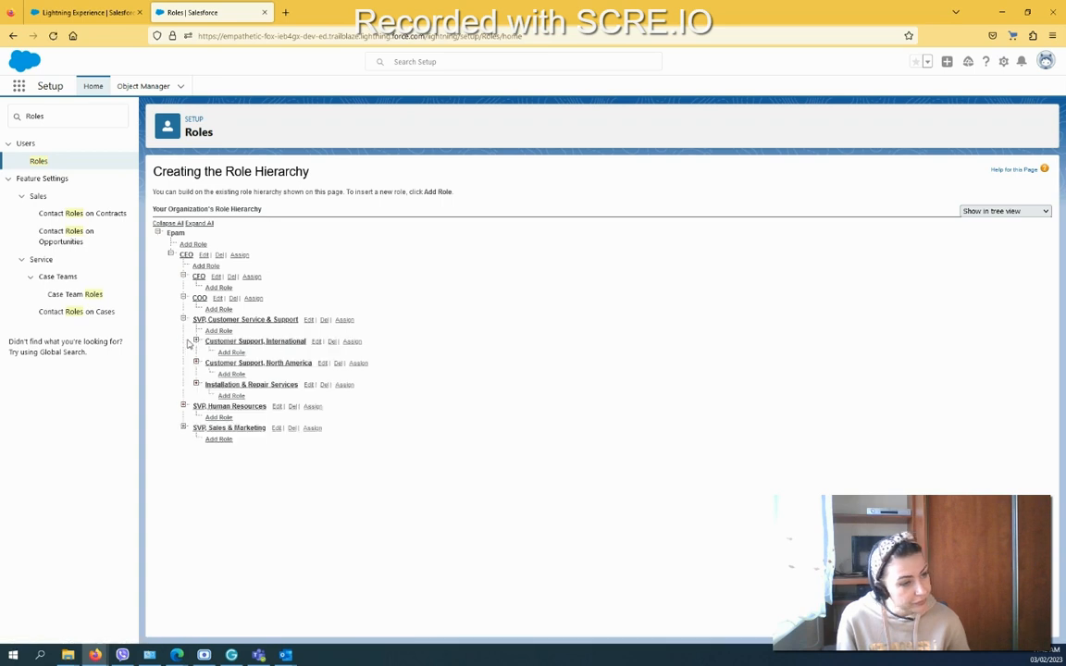
left_click(184, 406)
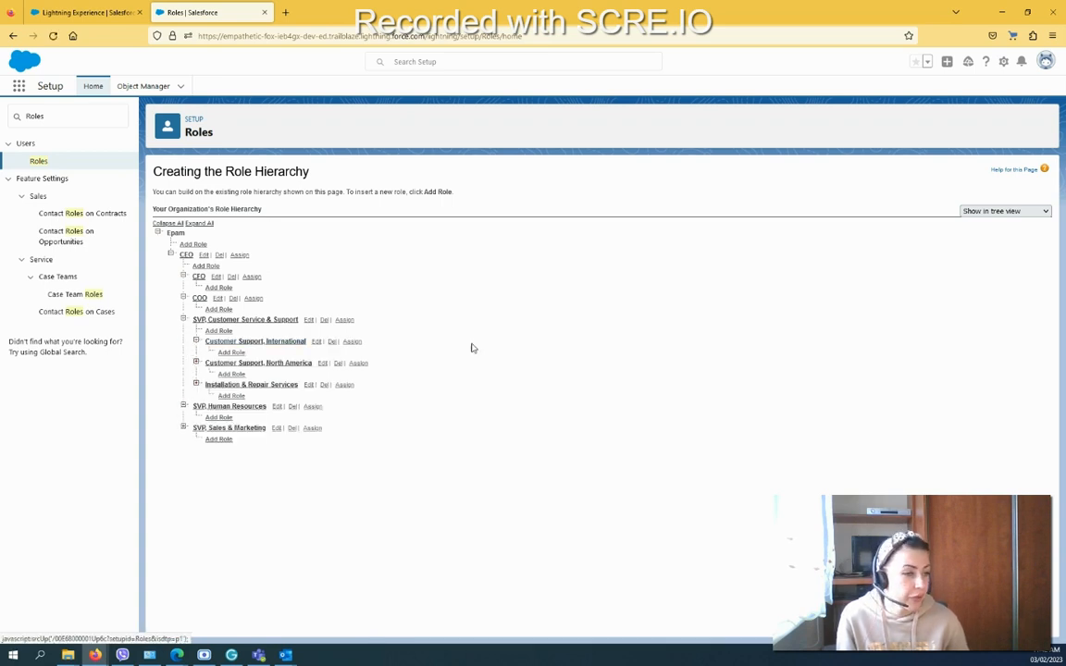
left_click(196, 363)
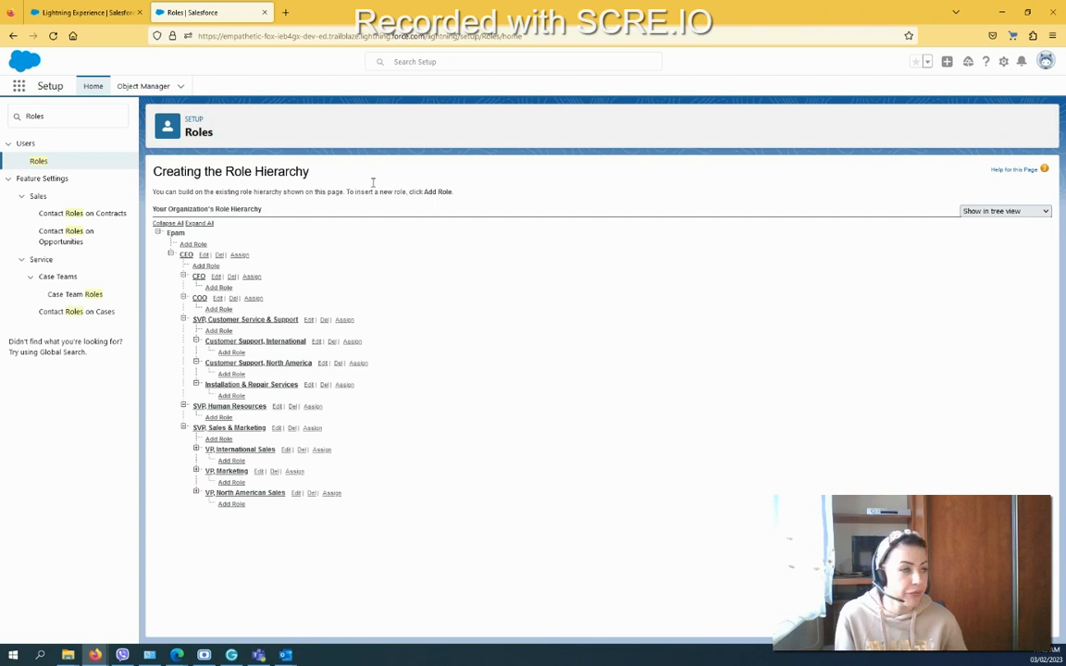
left_click(202, 248)
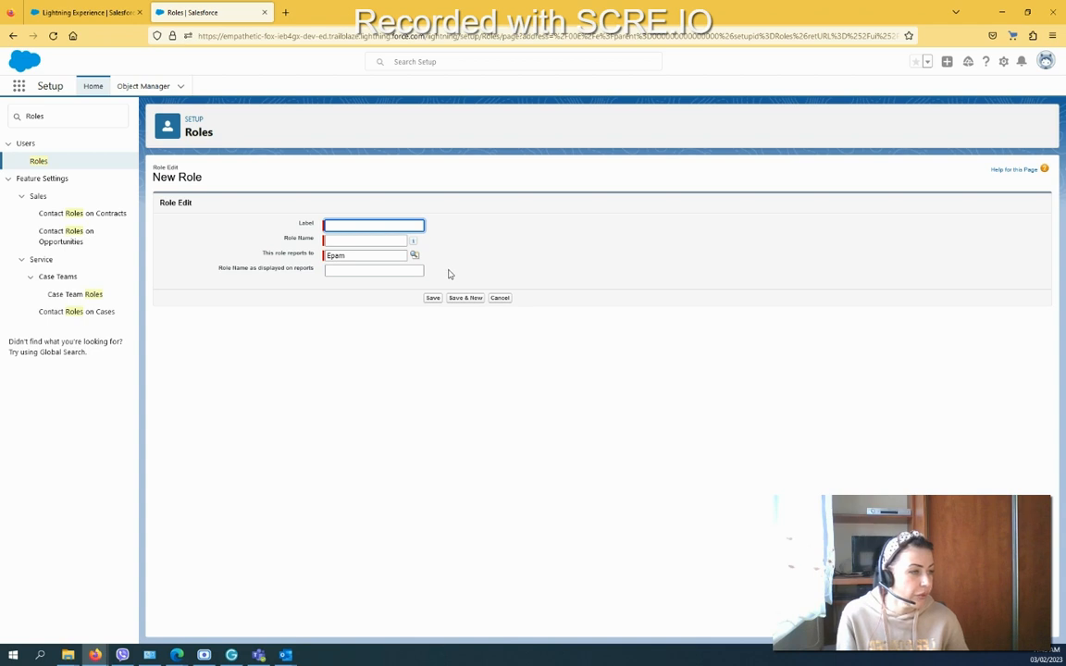
left_click(506, 300)
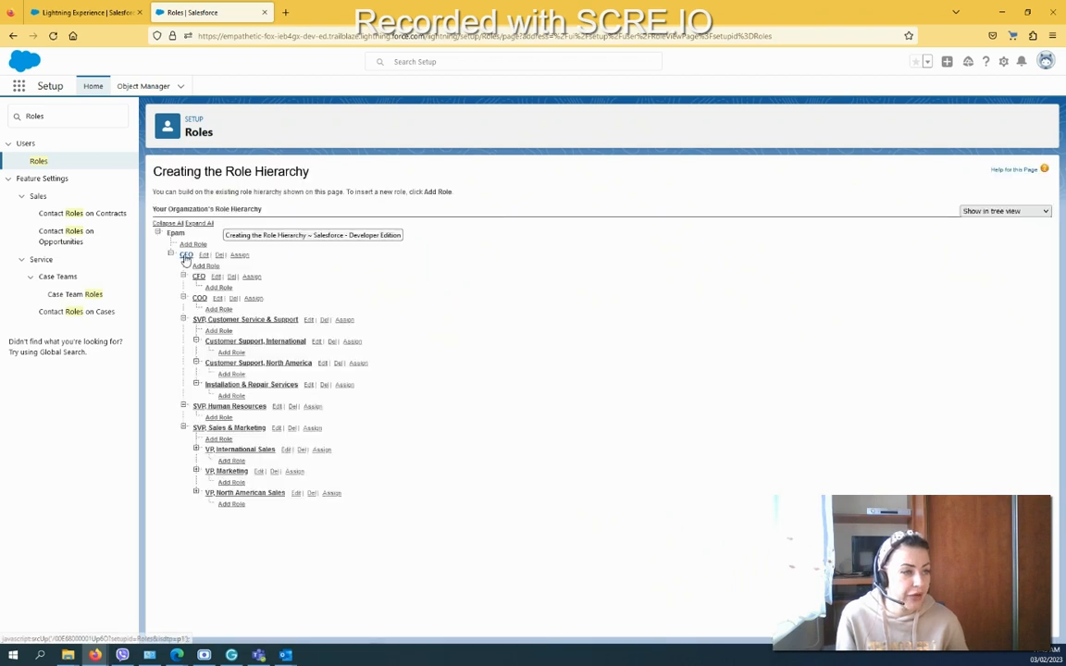
Step: Edit the CEO role to set its label and role name to CEO_SL, then open the reports-to role picker
left_click(204, 257)
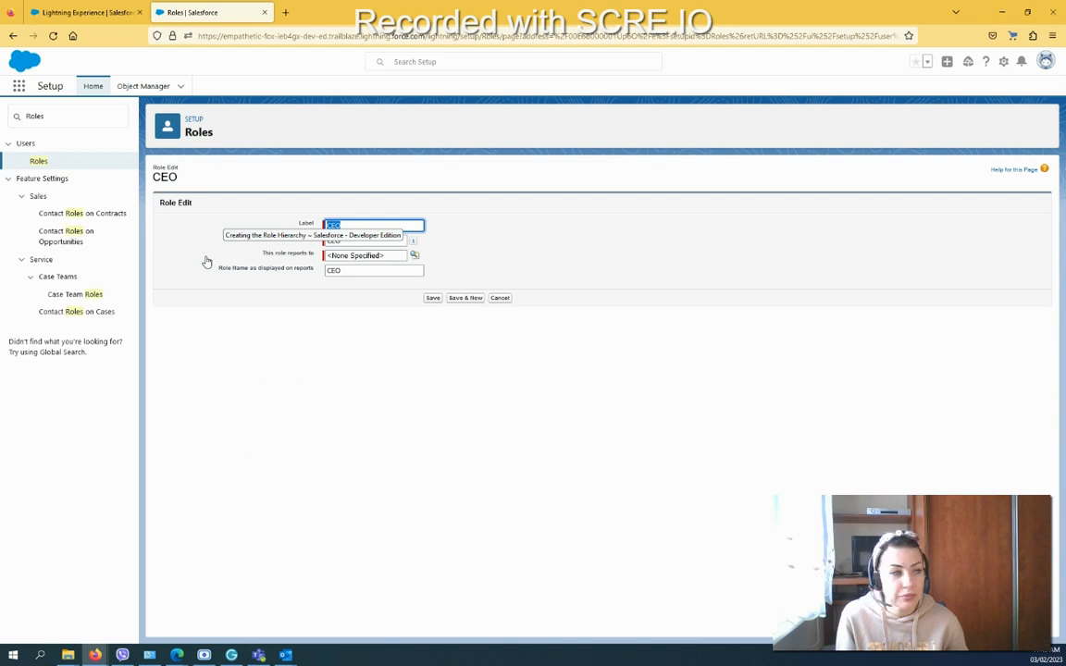
left_click(402, 223)
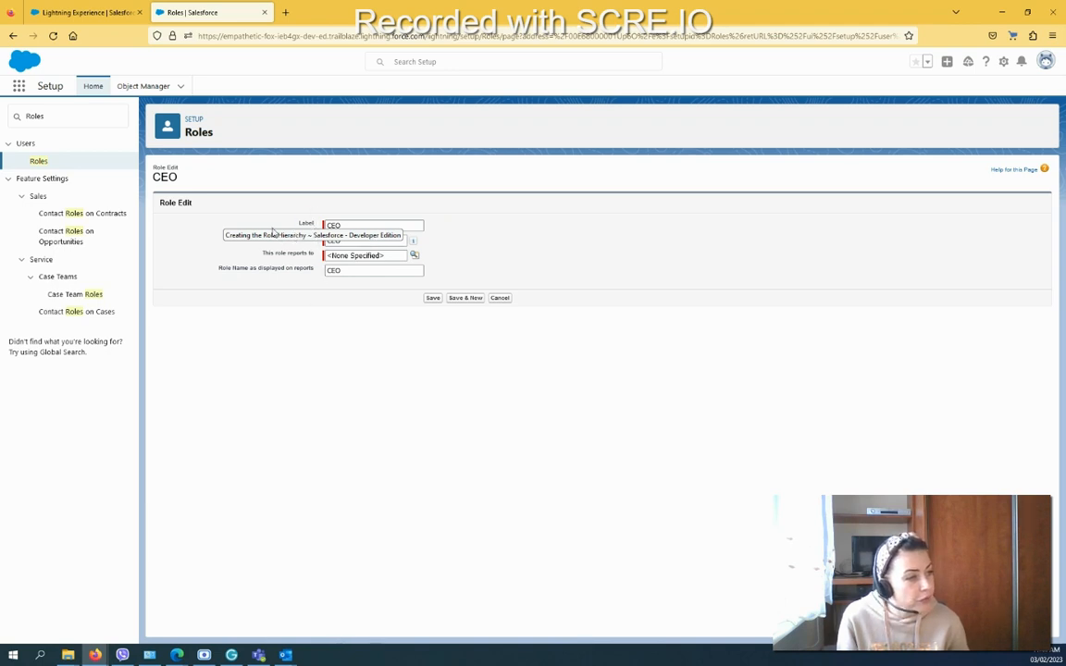
left_click_drag(275, 230, 250, 231)
left_click(242, 231)
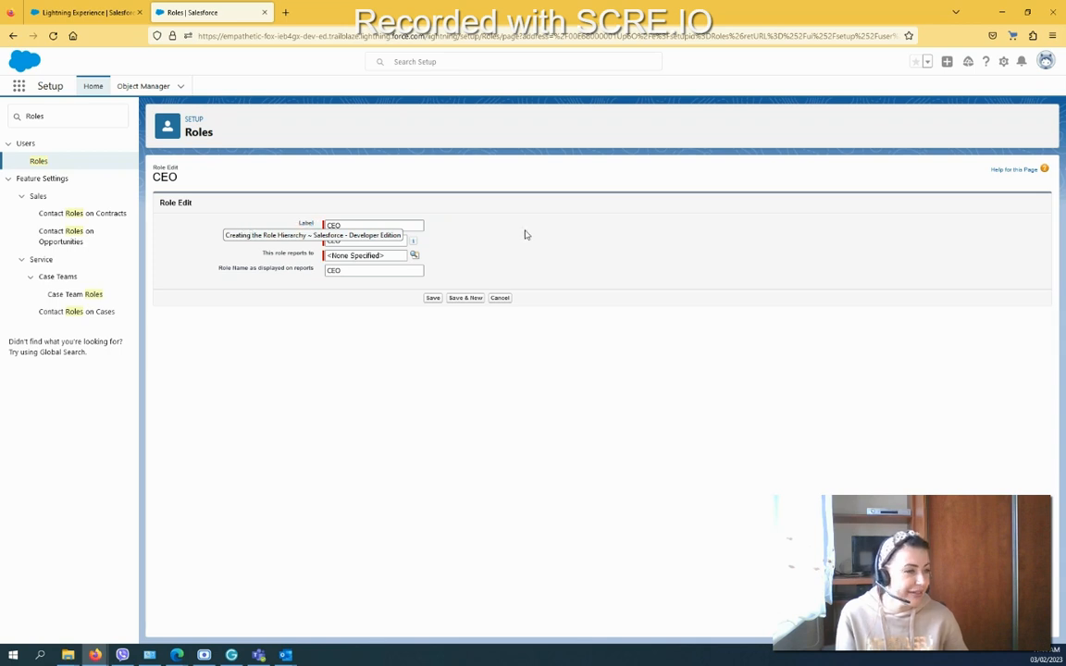
left_click(387, 225)
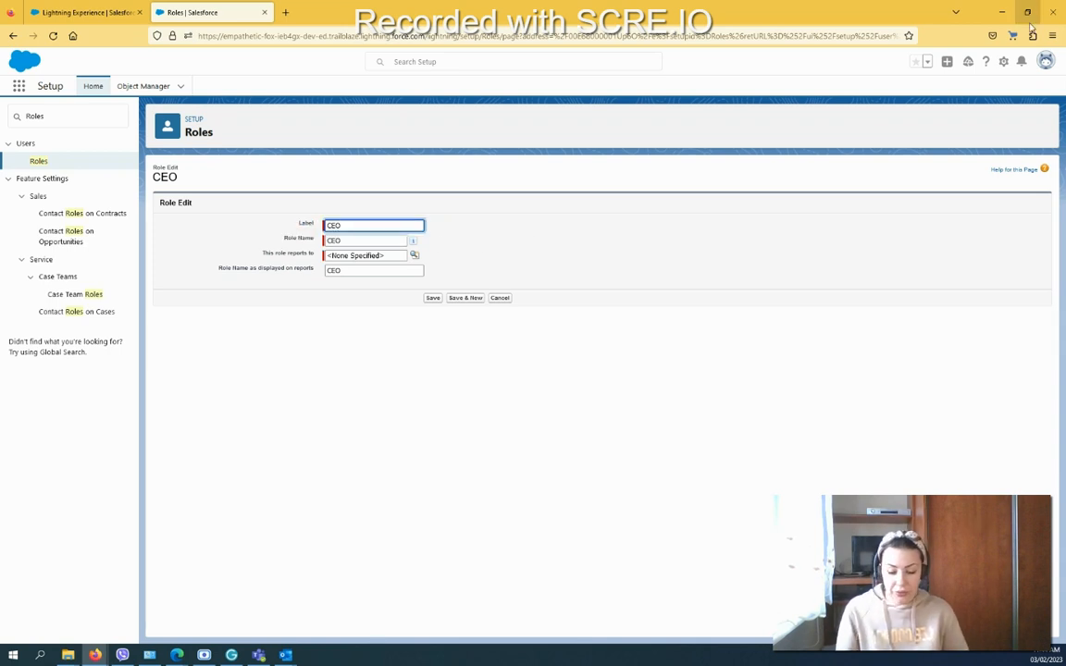
type("1")
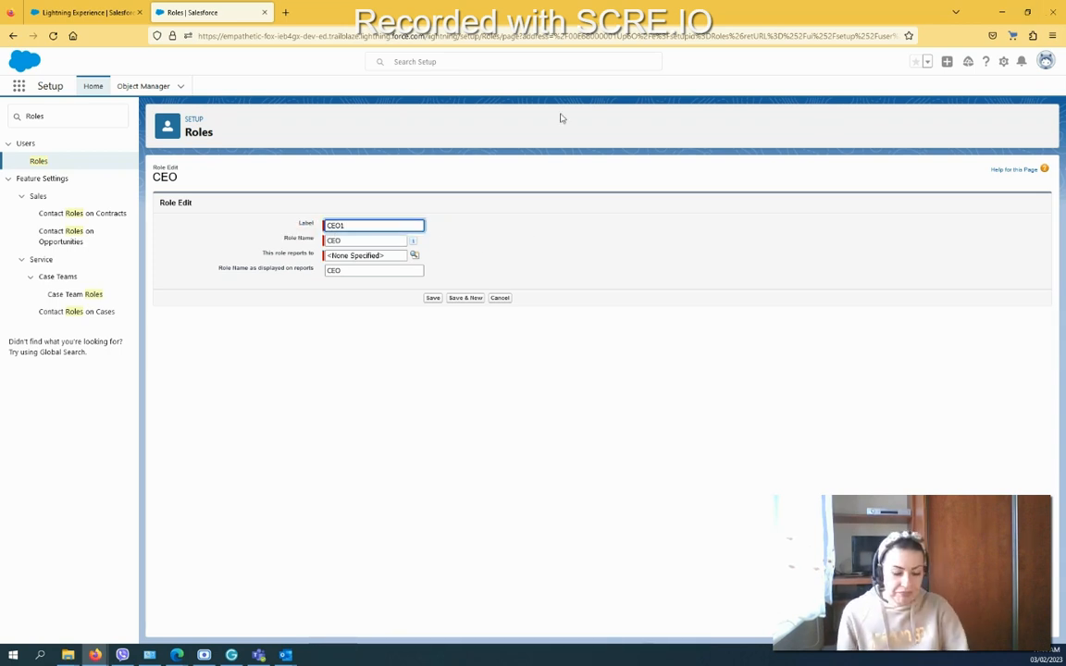
key("BackSpace")
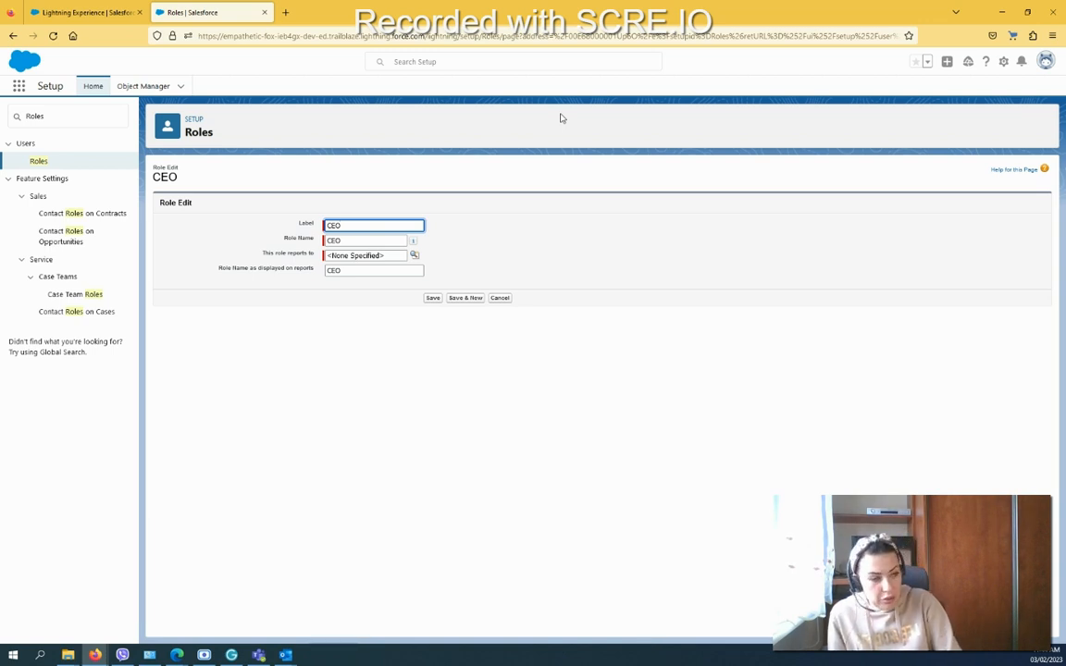
type("_")
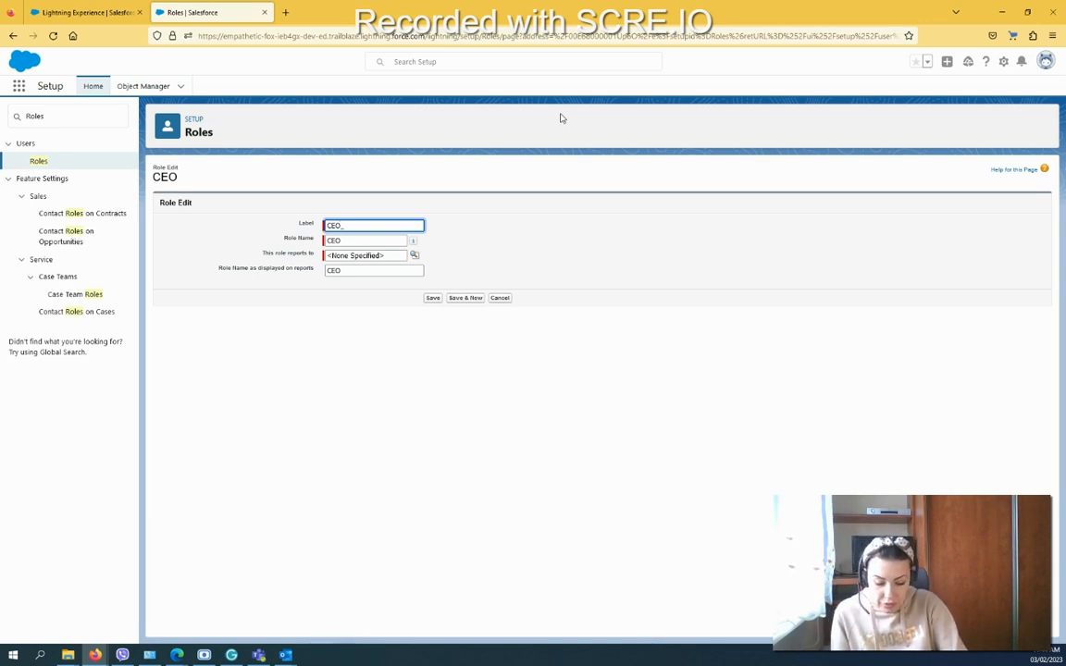
type("SL")
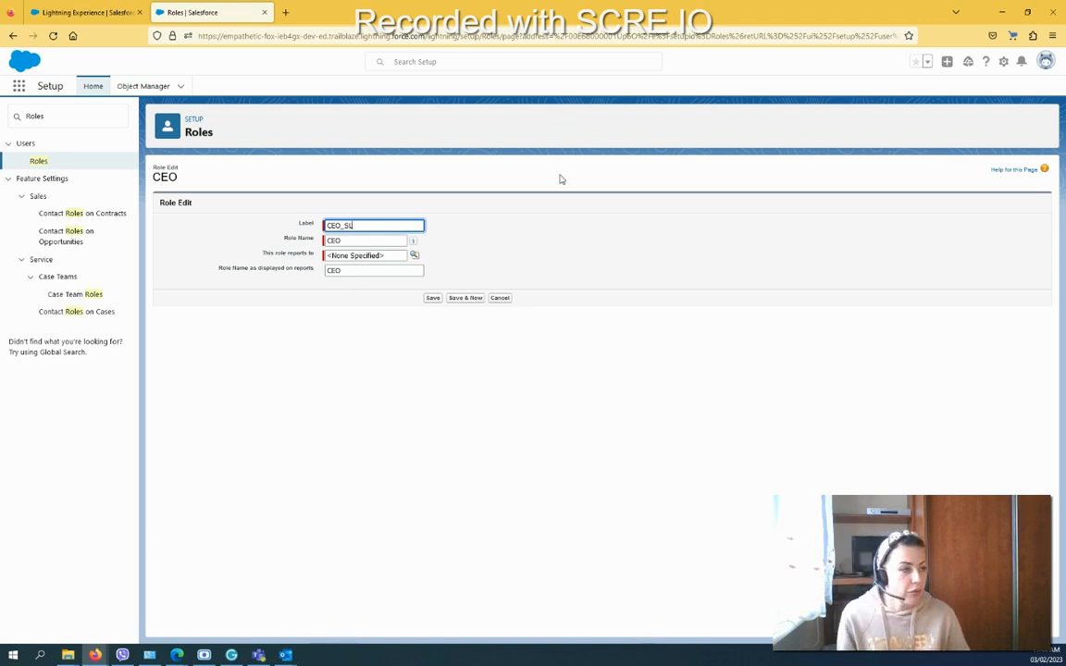
left_click(371, 240)
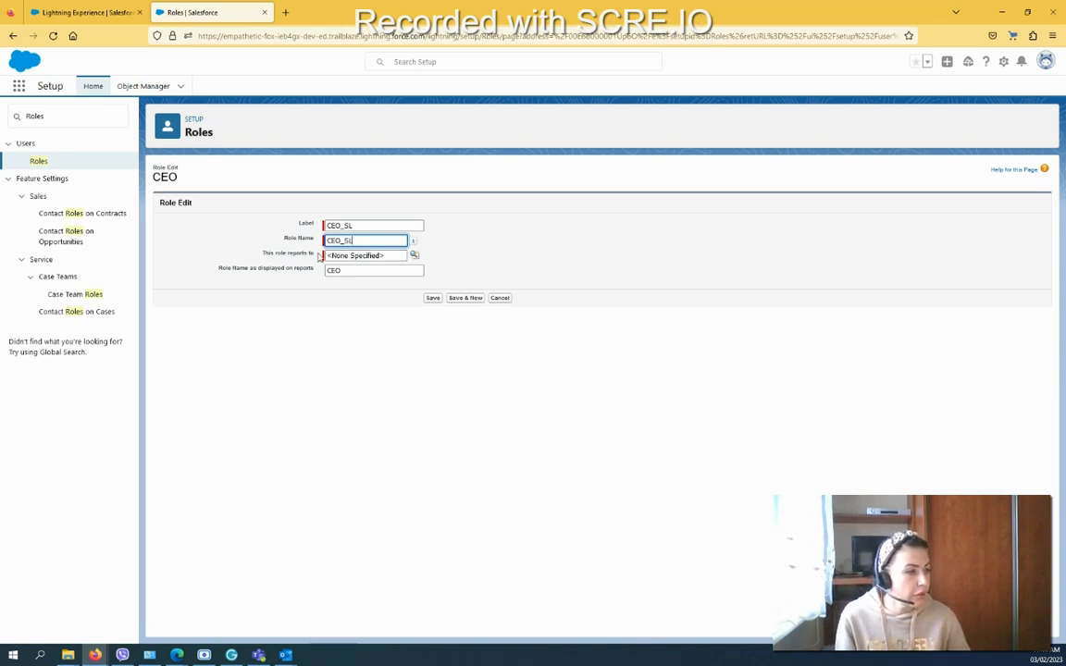
left_click(414, 256)
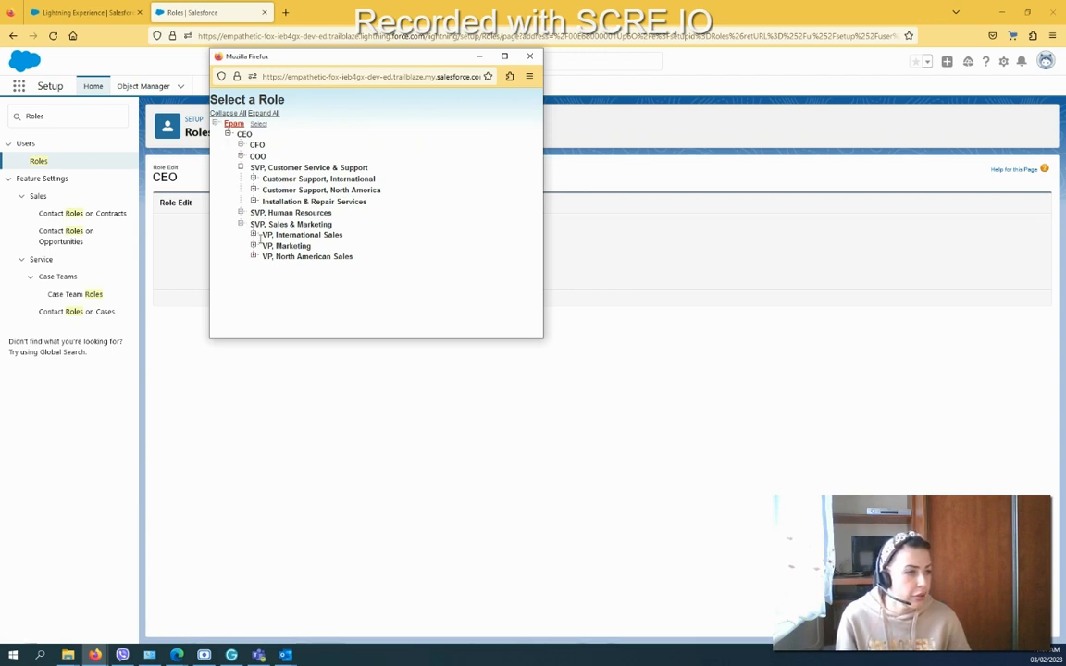
Step: Close the role picker without choosing a parent and save the CEO_SL role
left_click(240, 224)
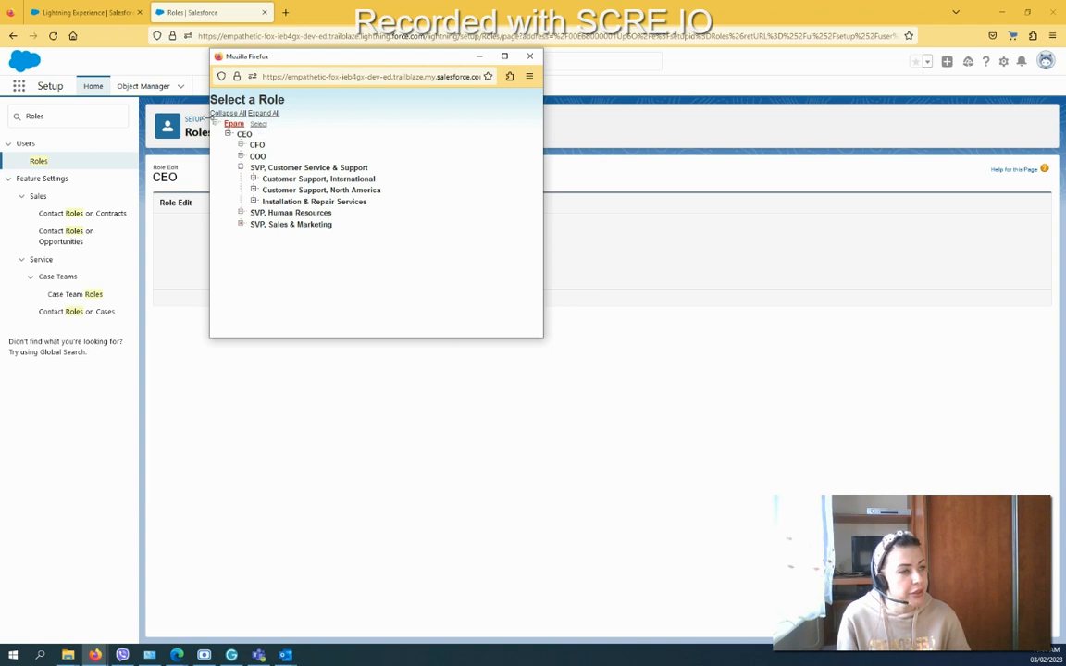
left_click(535, 59)
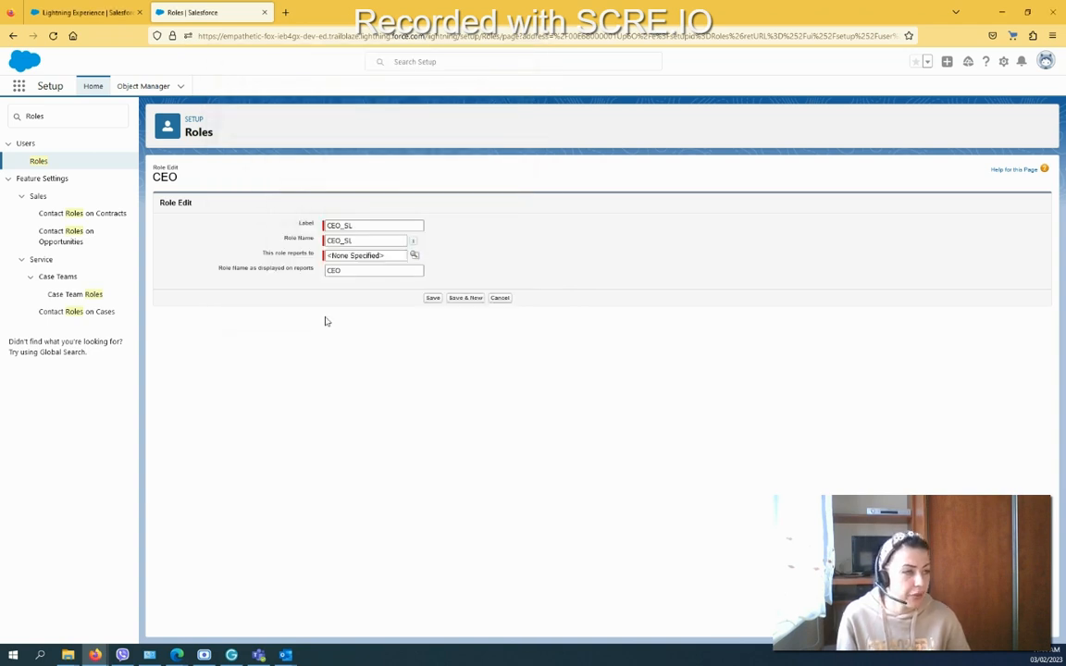
left_click(434, 298)
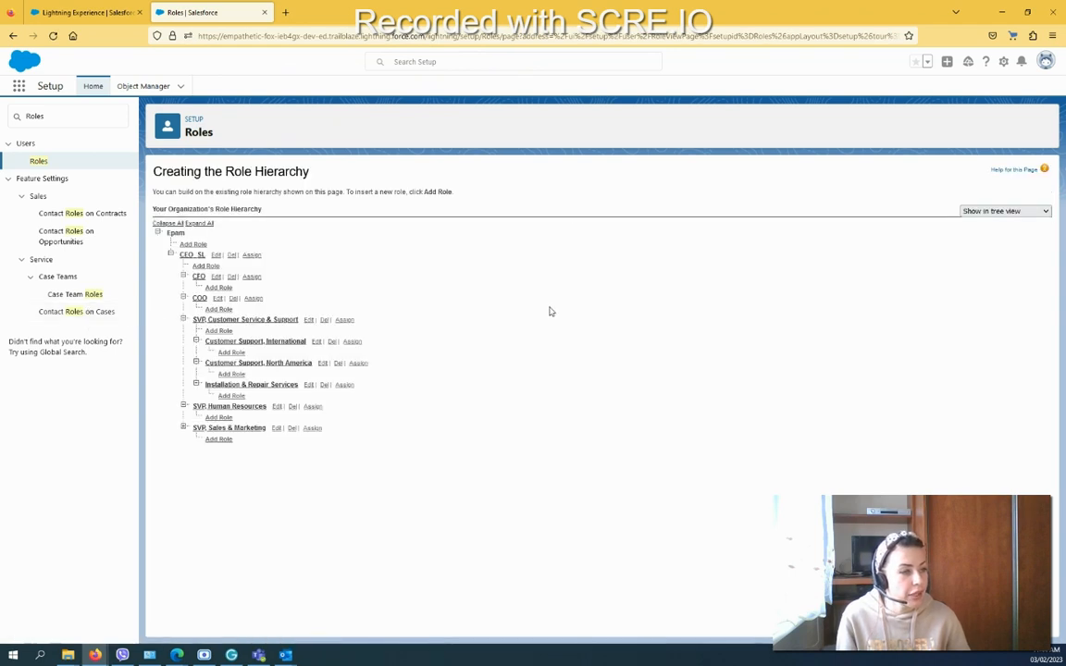
Step: Reopen CEO_SL for editing, check the reports-to picker, and close it with no parent chosen
left_click(216, 255)
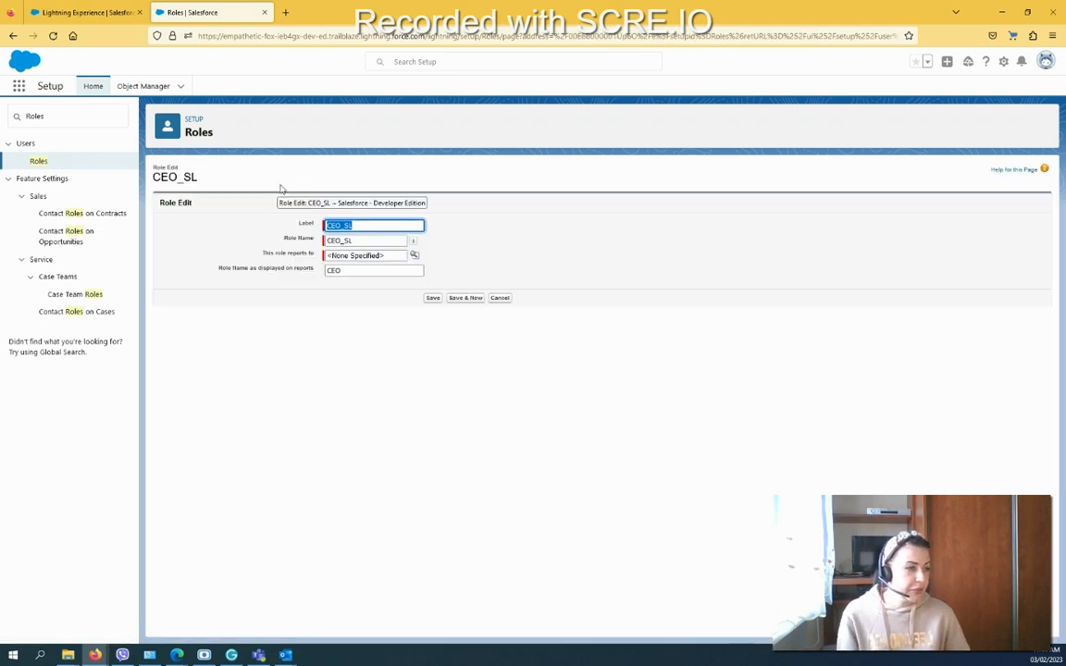
left_click_drag(214, 269, 317, 283)
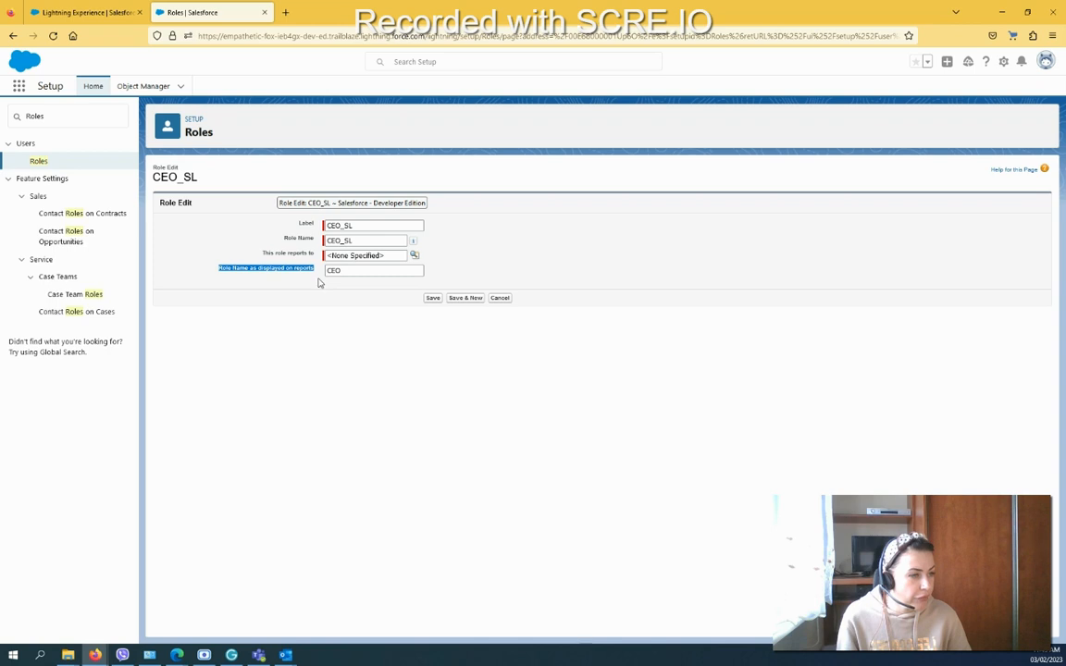
left_click(347, 270)
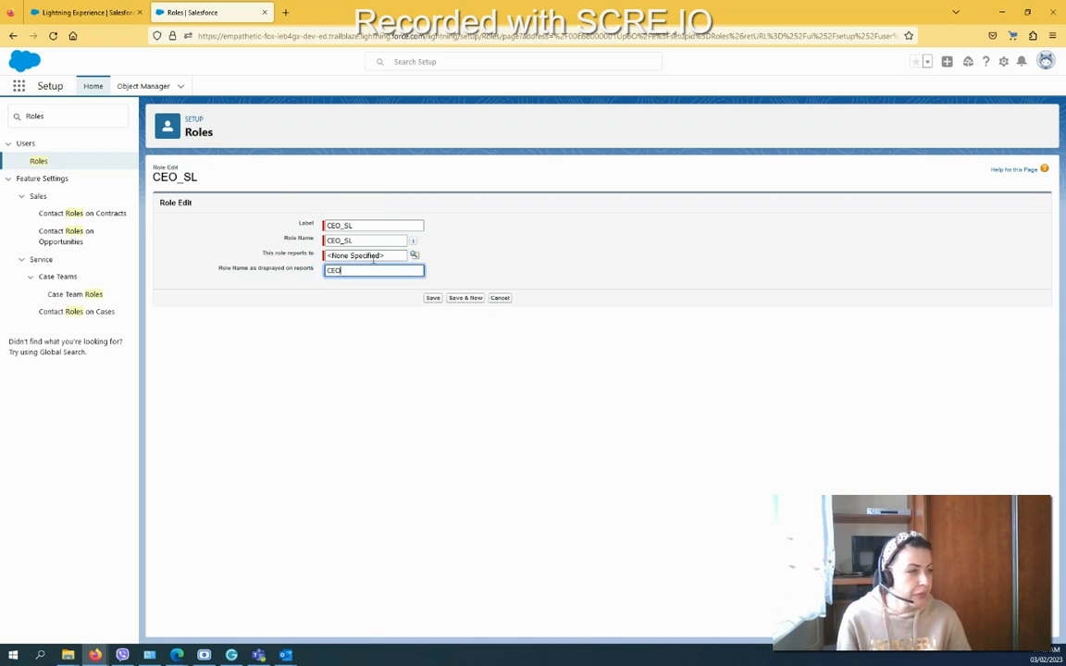
left_click(415, 257)
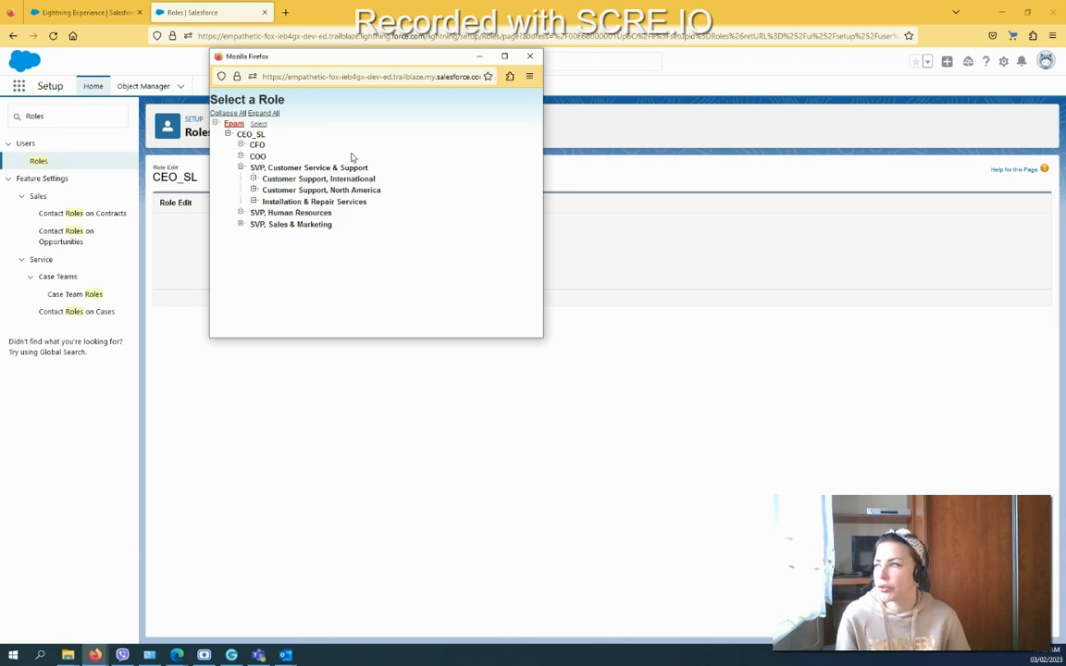
left_click(530, 55)
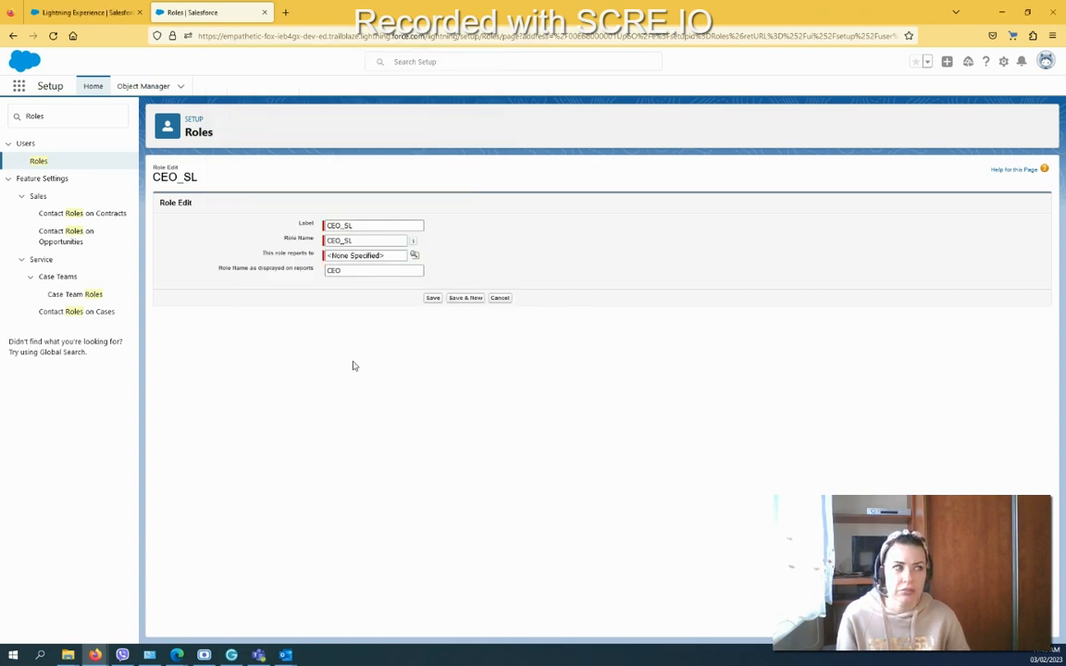
Step: Save the CEO_SL role edit form, returning to the hierarchy tree
left_click(433, 298)
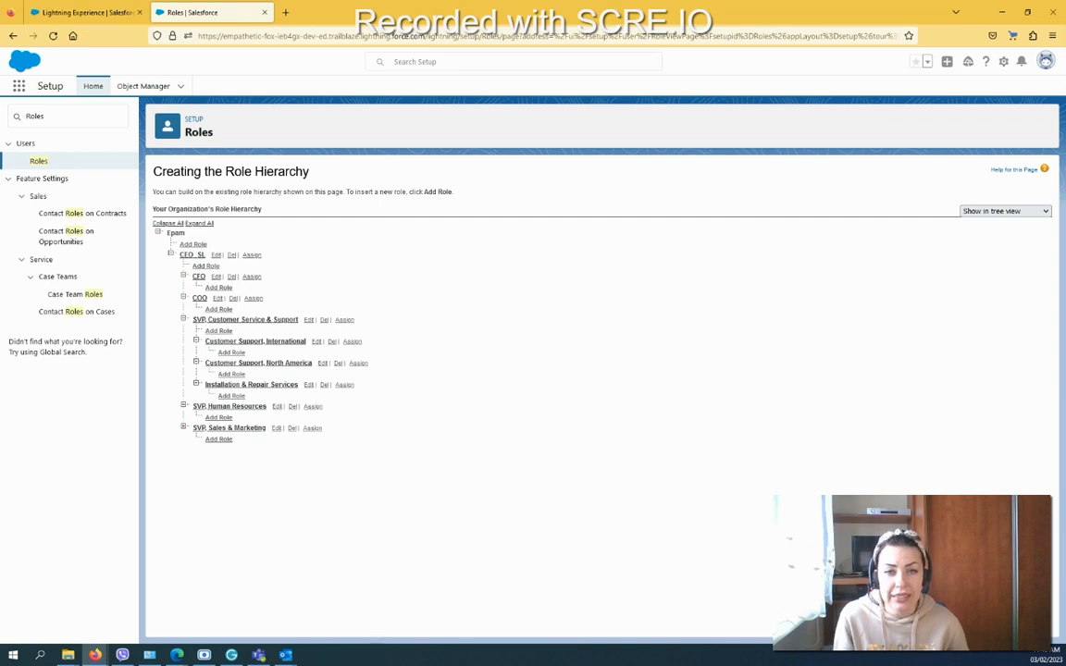
Step: Open the CEO_SL role's detail page and choose Assign Users to Role
left_click(188, 261)
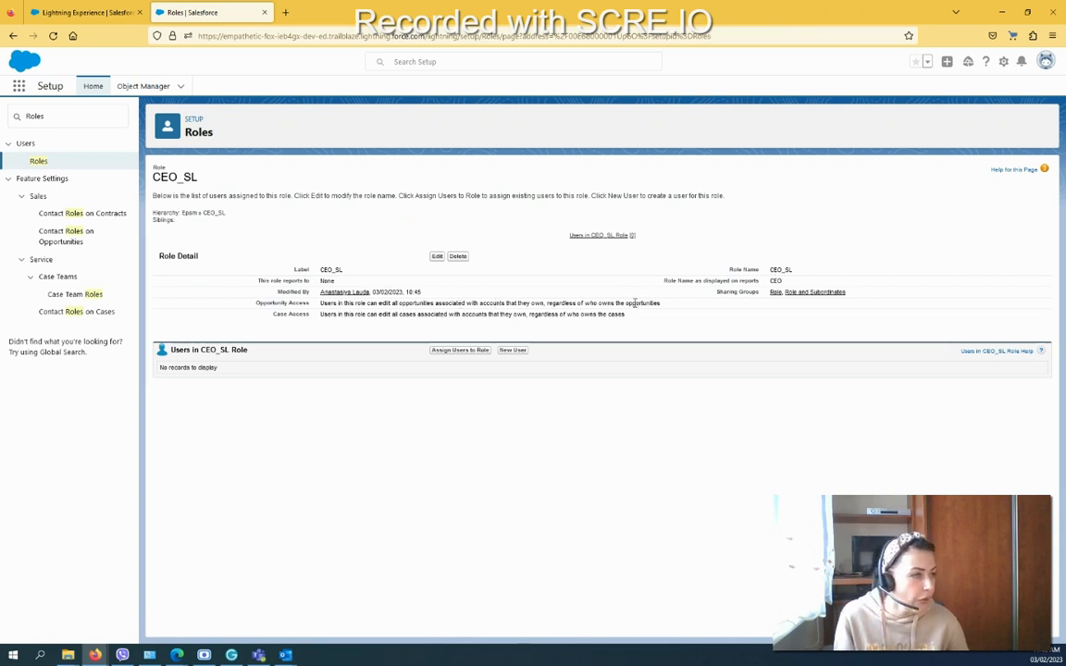
left_click(465, 352)
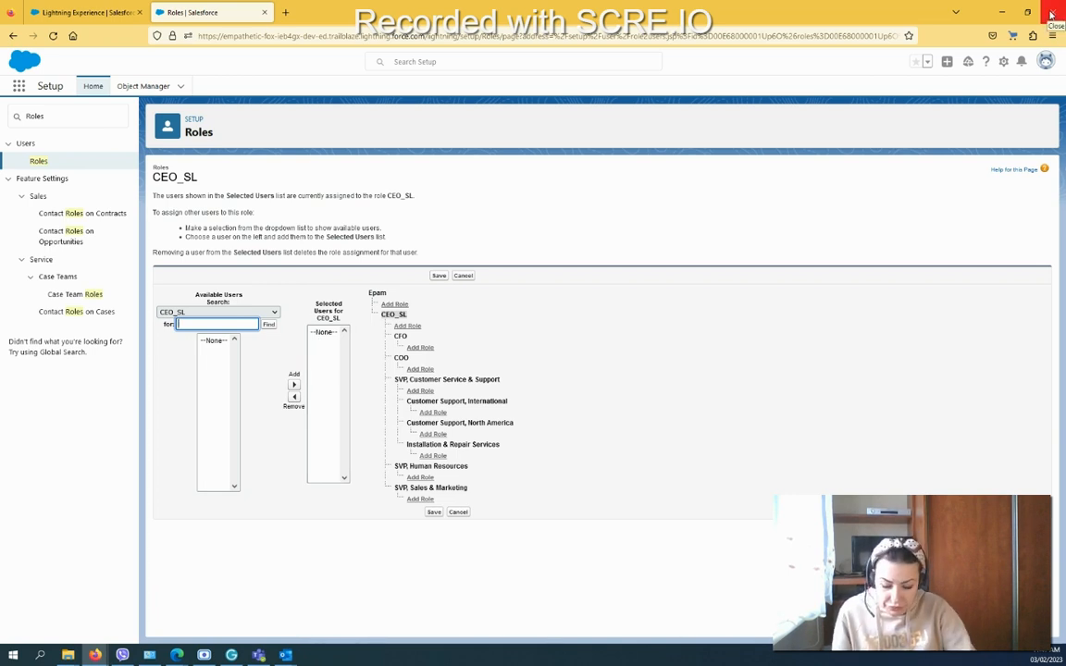
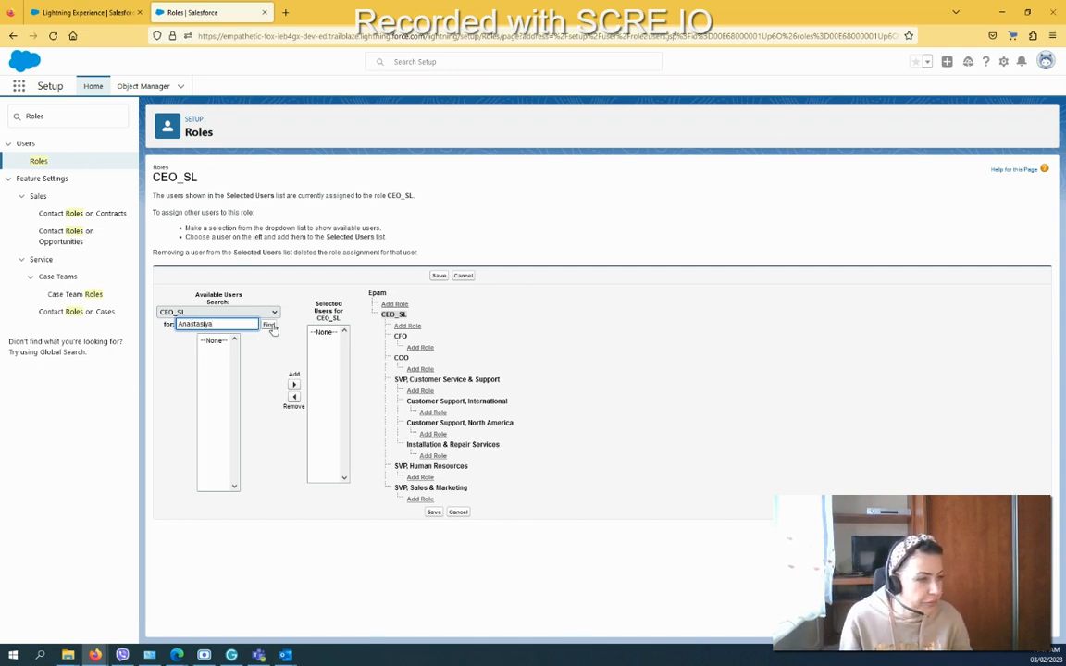
left_click(269, 326)
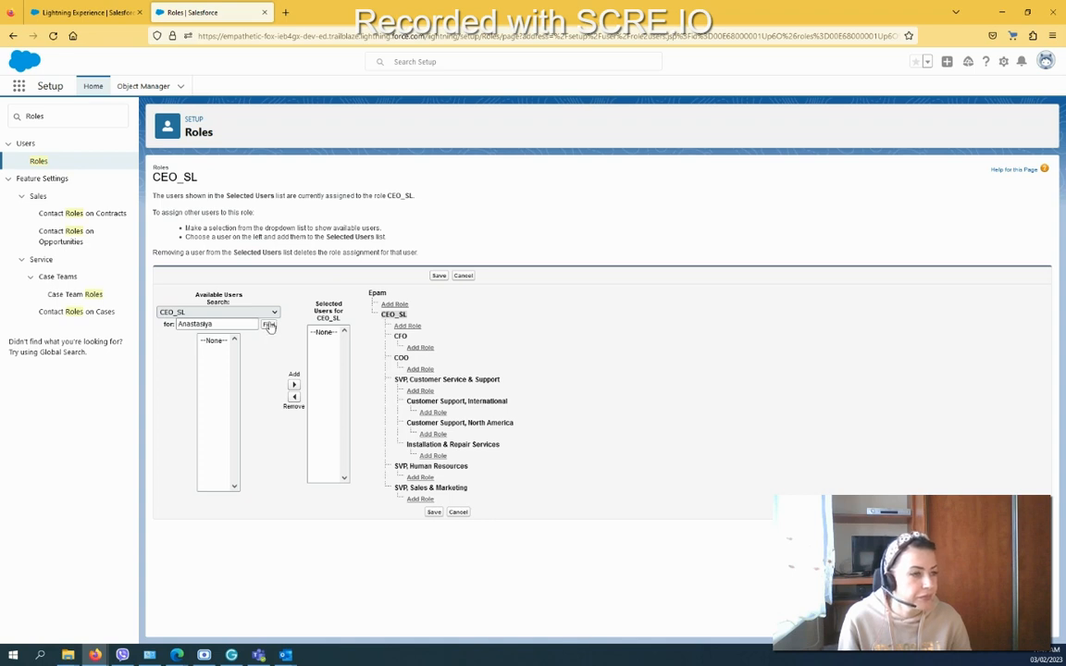
double_click(240, 324)
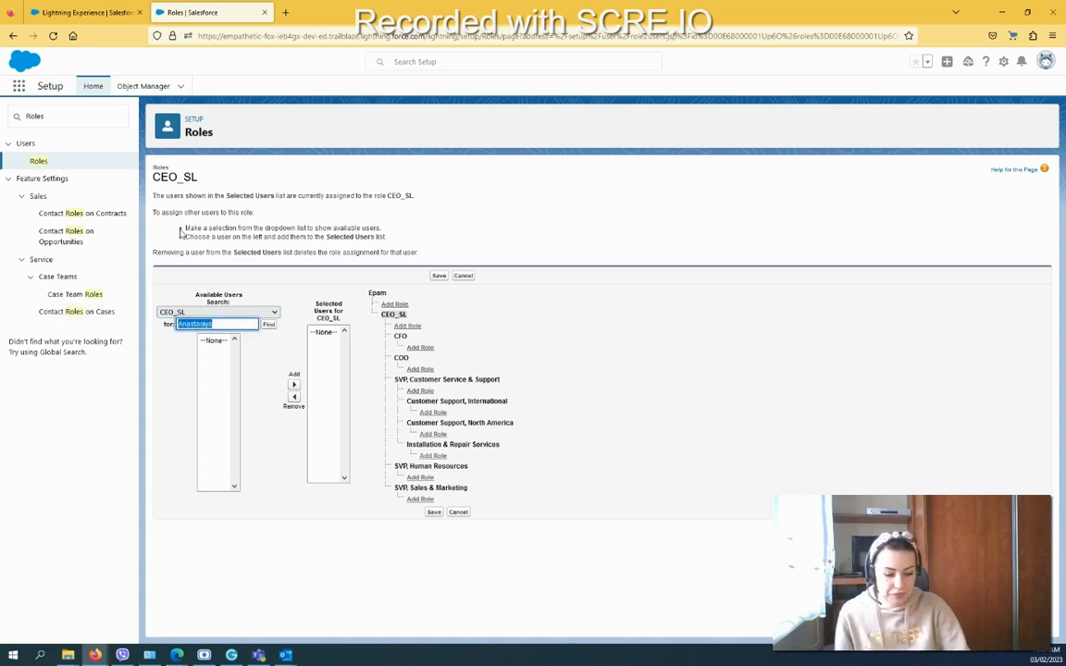
key("BackSpace")
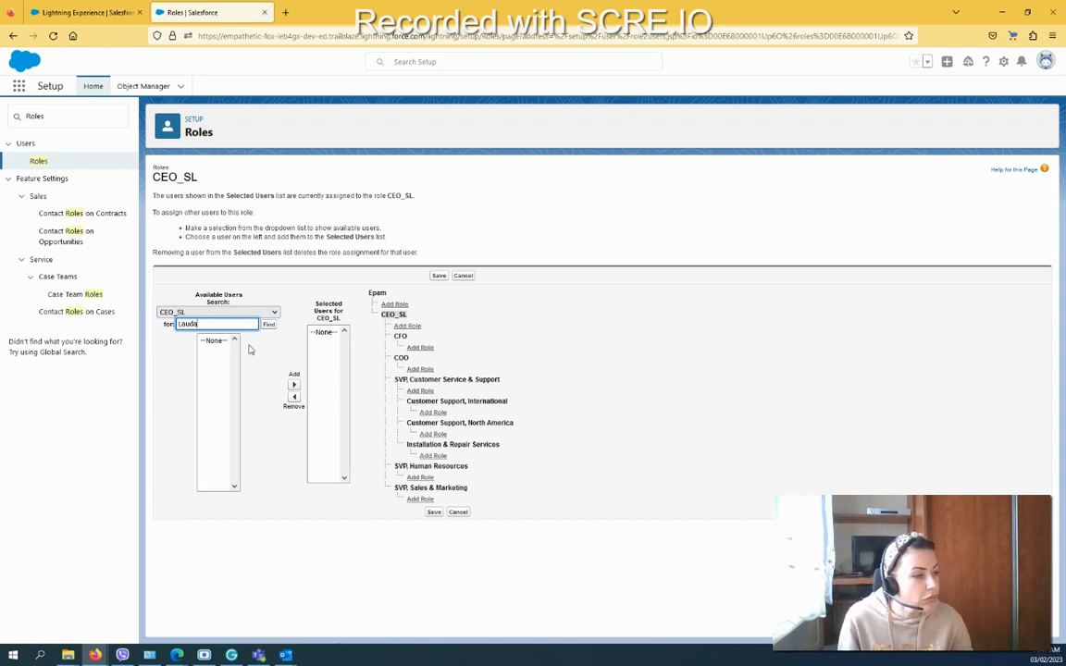
left_click(268, 326)
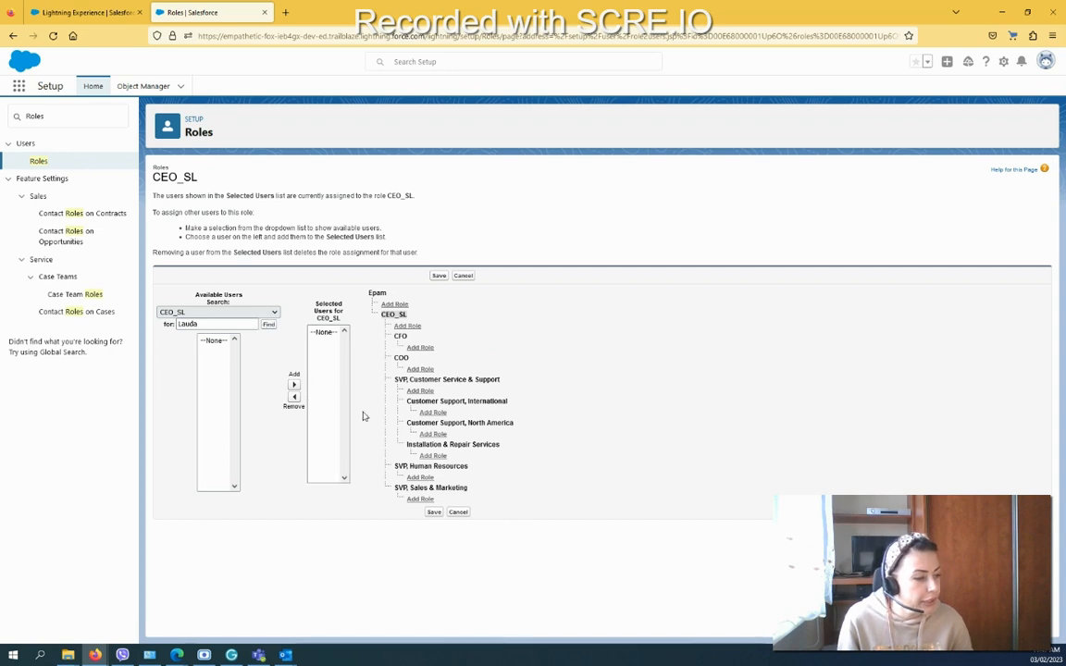
left_click(216, 361)
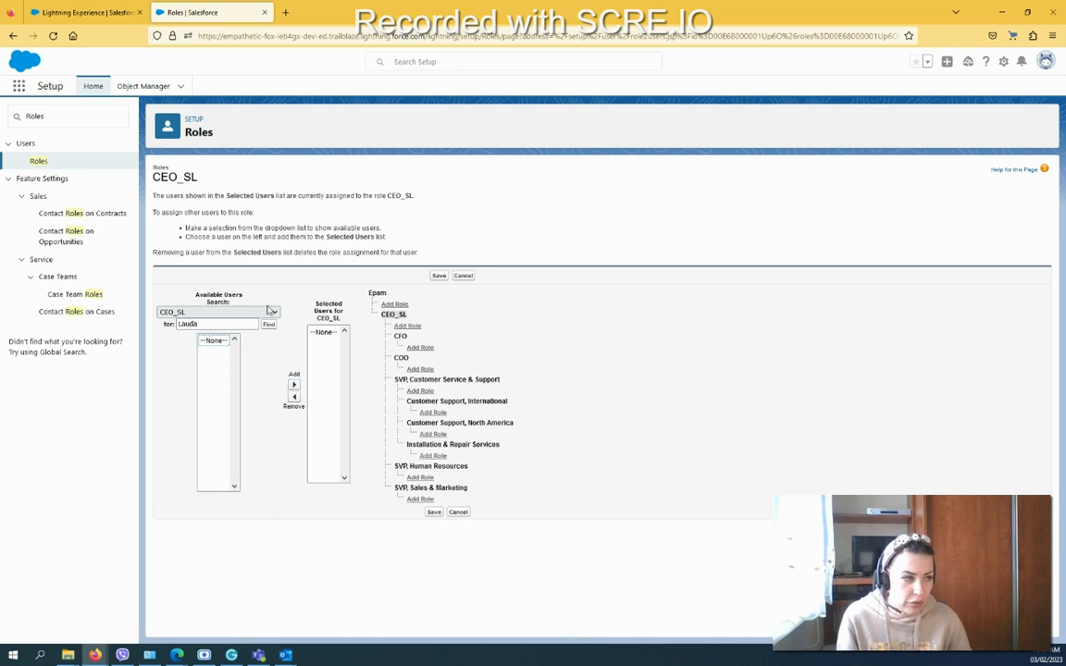
Step: List All Unassigned users and add the first one to CEO_SL's Selected Users
left_click(219, 312)
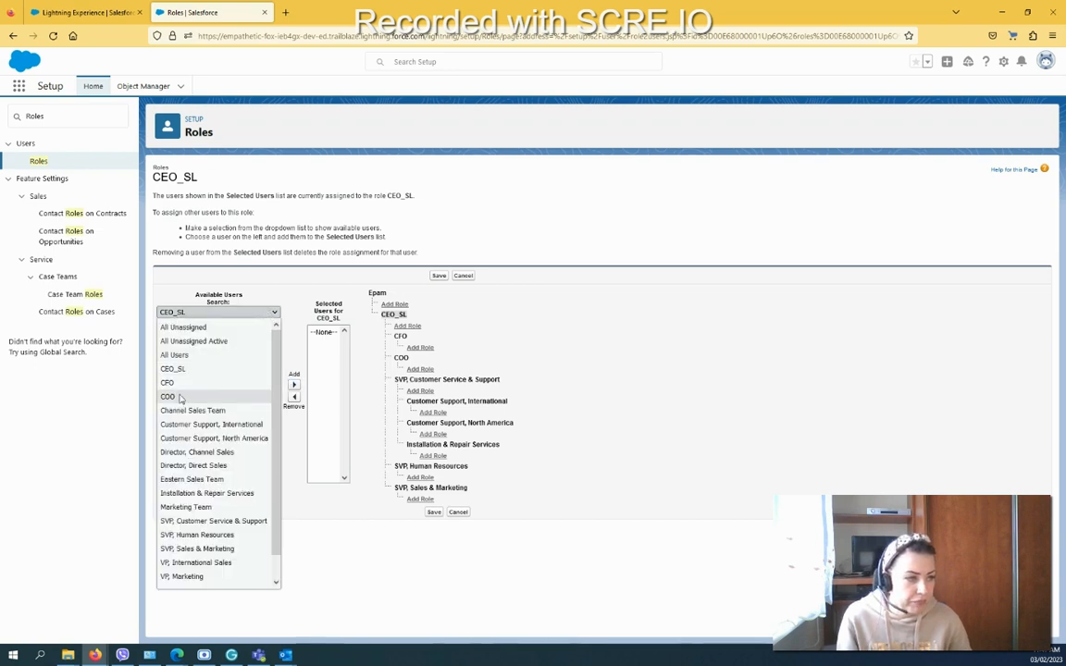
left_click(240, 330)
left_click(247, 326)
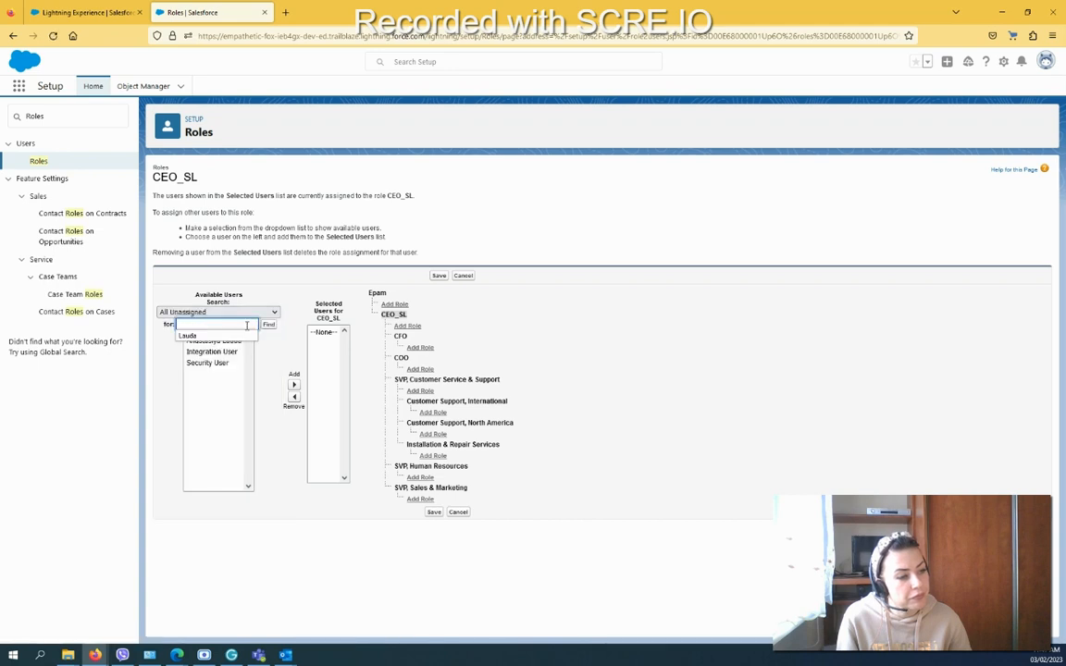
left_click(169, 396)
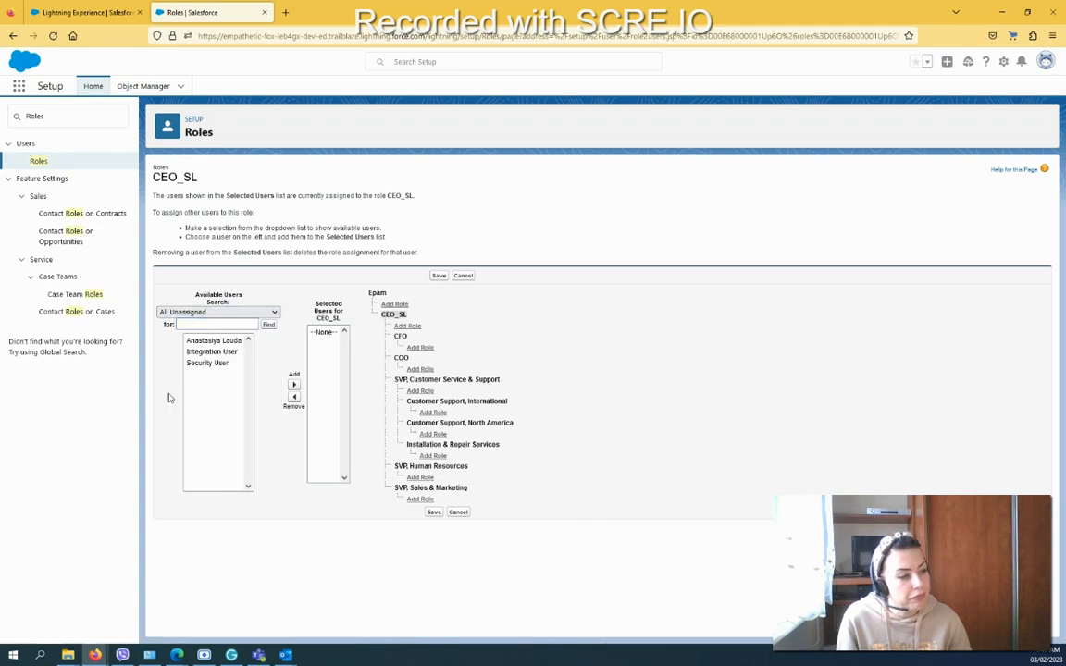
left_click(219, 341)
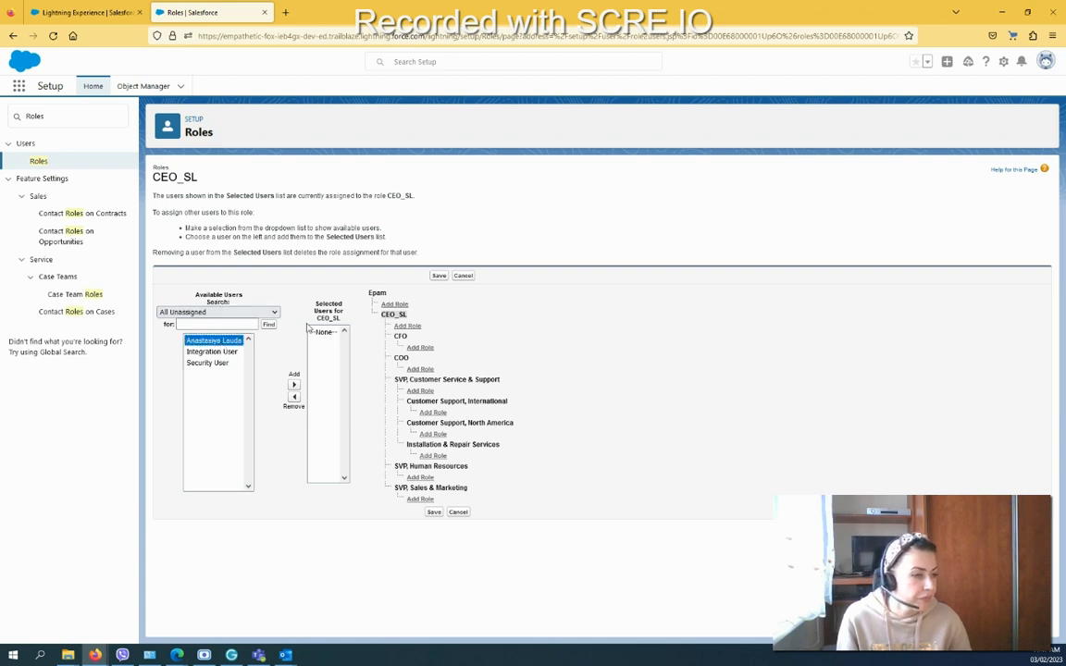
left_click(295, 386)
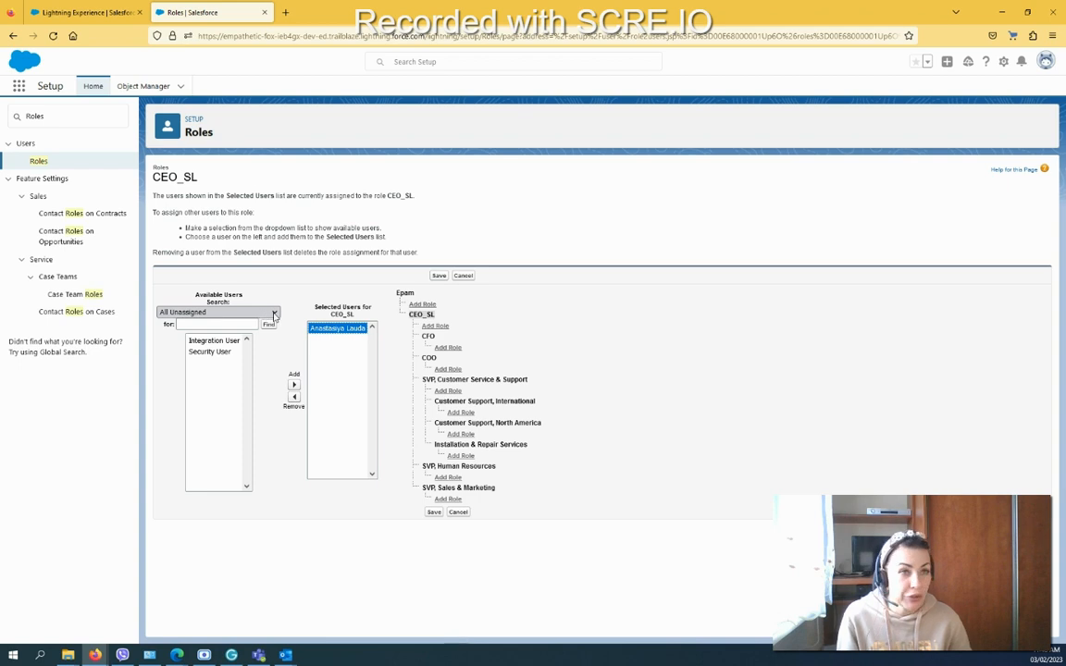
Step: Keep All Unassigned as the user group and save the CEO_SL user assignment
left_click(214, 313)
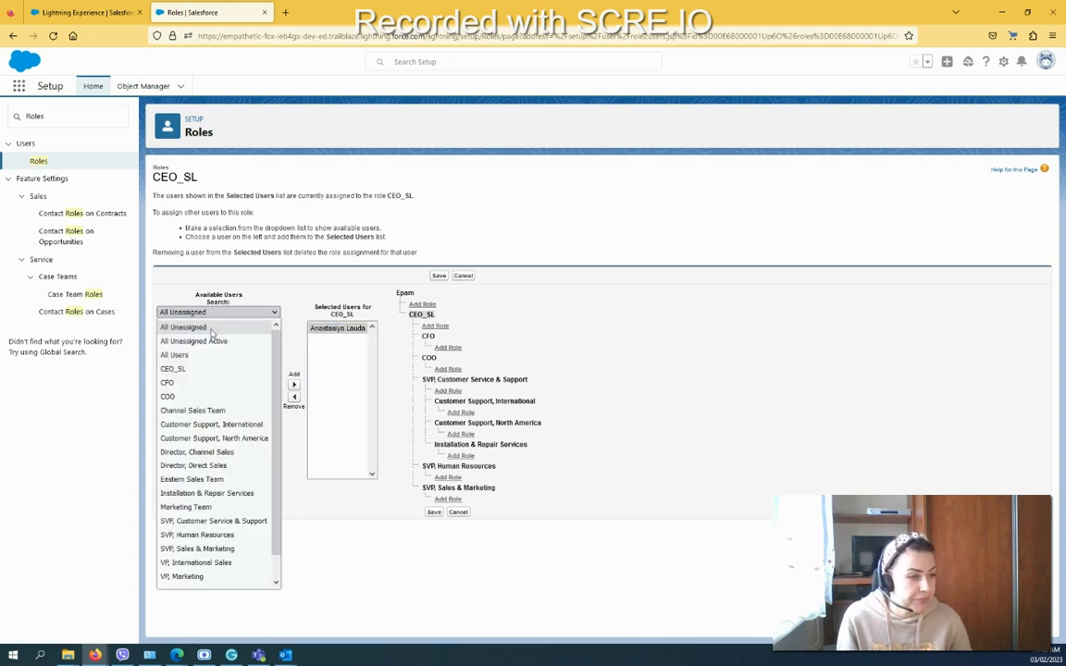
left_click(207, 330)
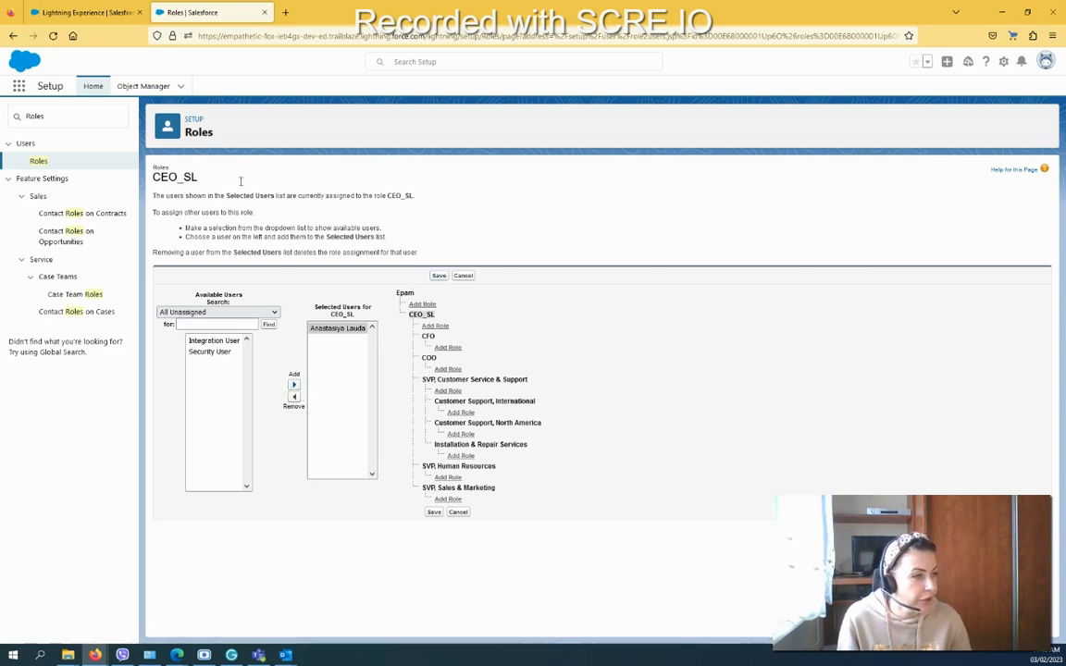
left_click(438, 277)
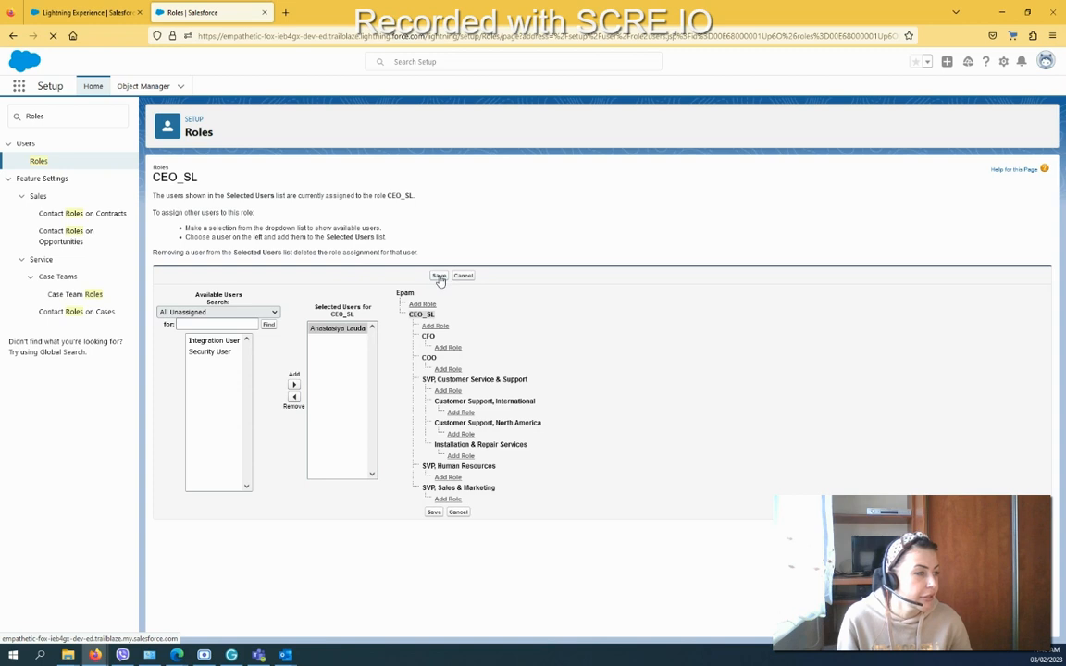